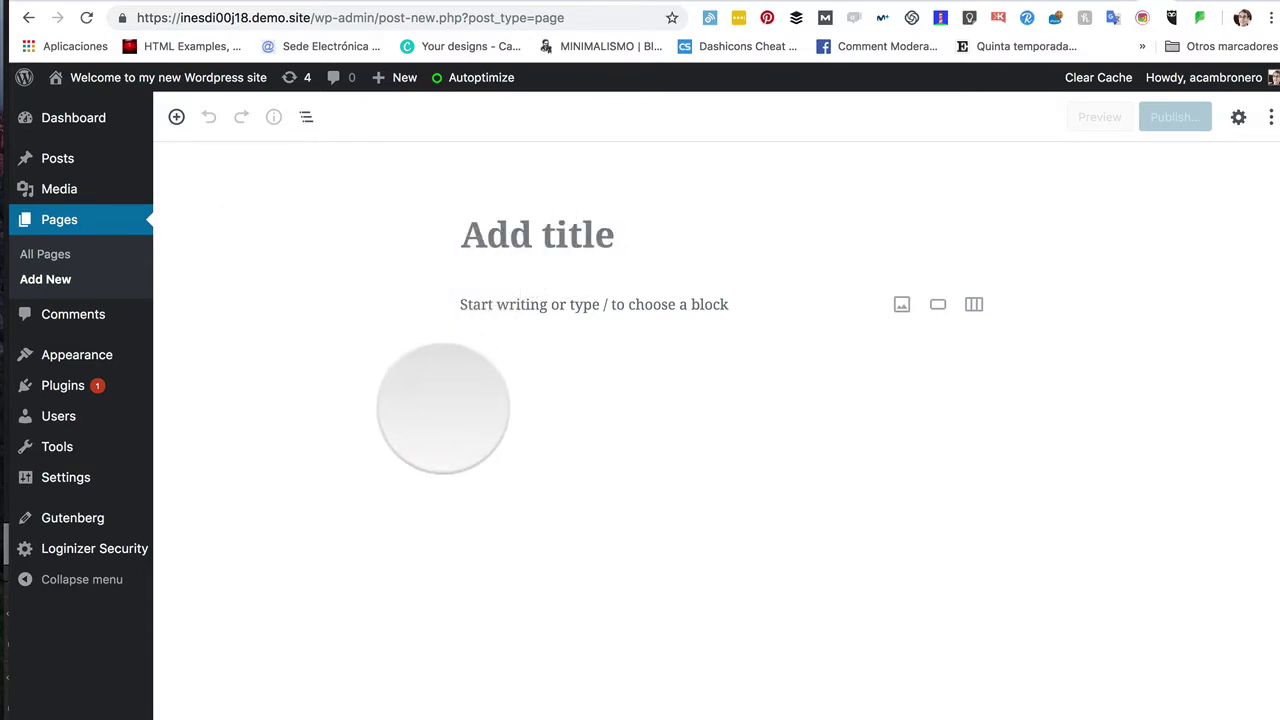
# Step: Enter 'Noches de Blogging' as the page title
pyautogui.click(527, 232)
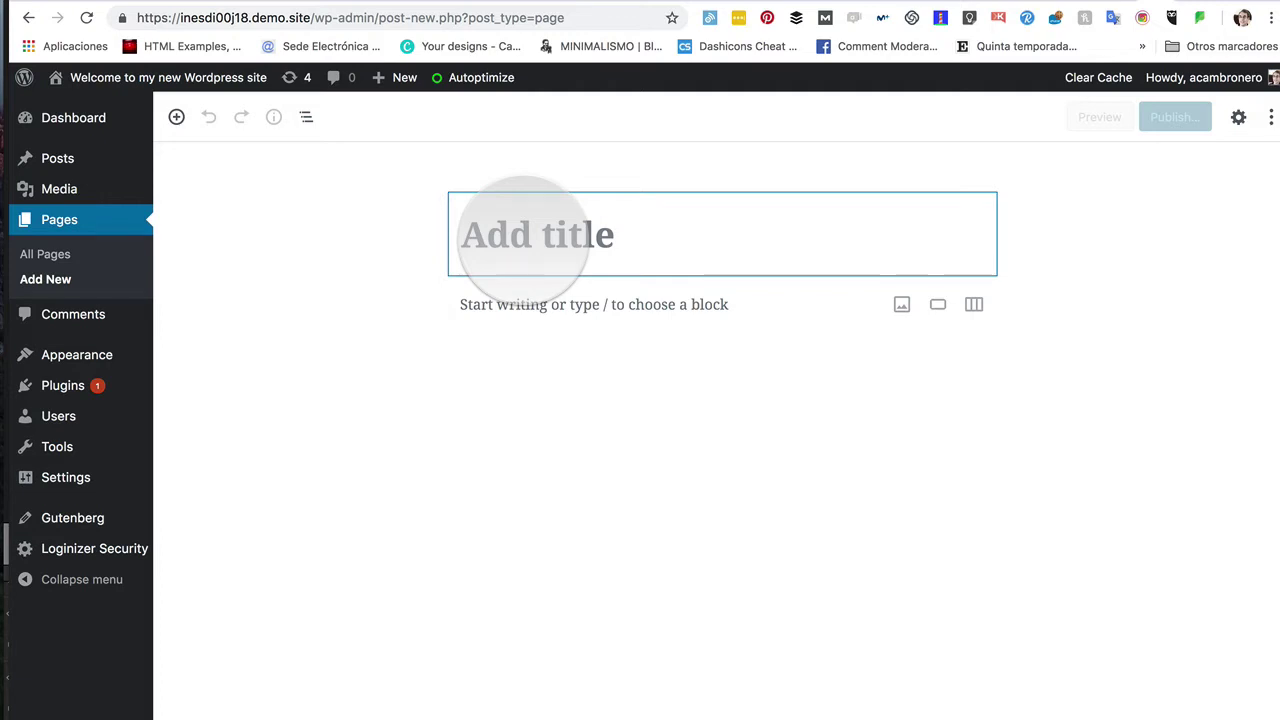
pyautogui.click(526, 233)
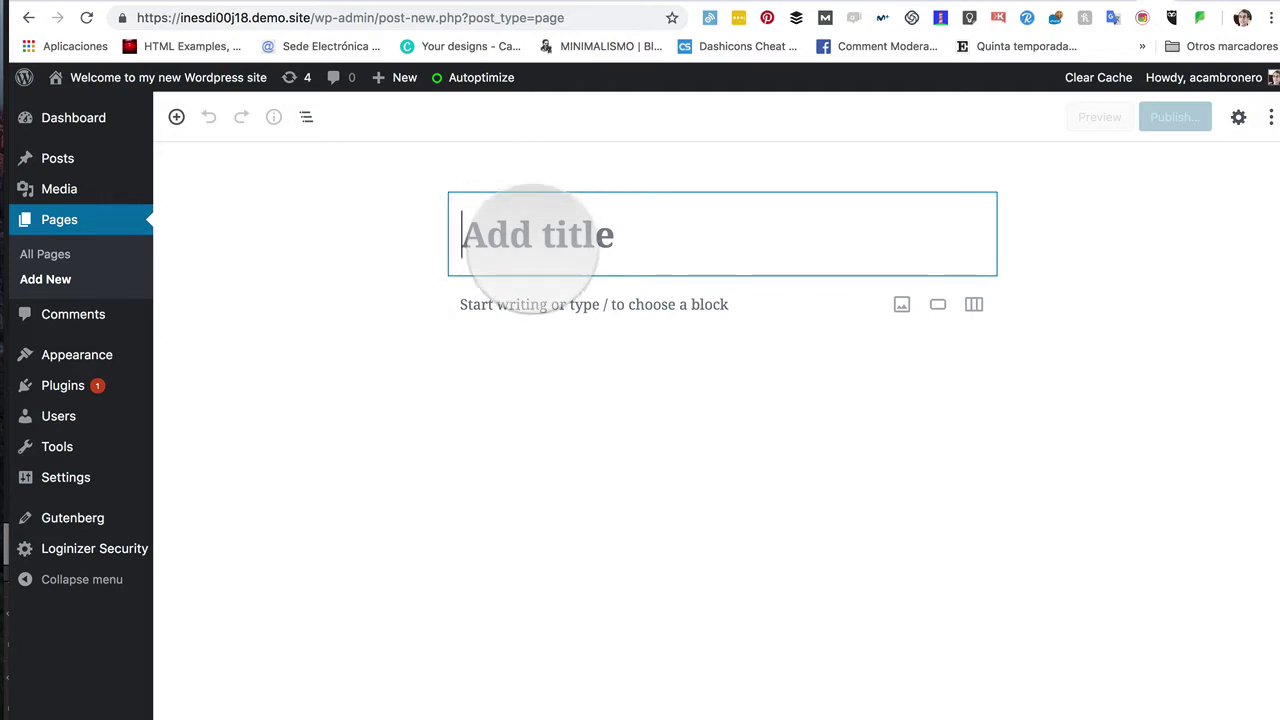
pyautogui.write('Noches de')
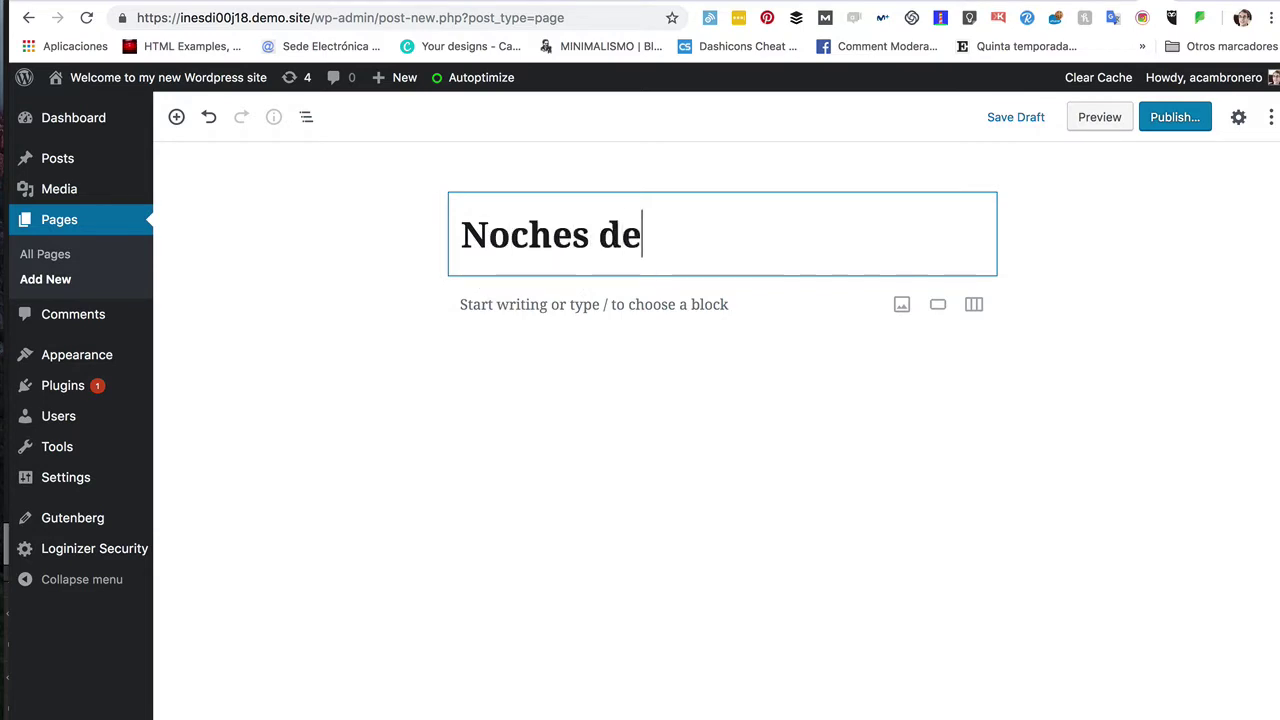
pyautogui.write(' Blogging')
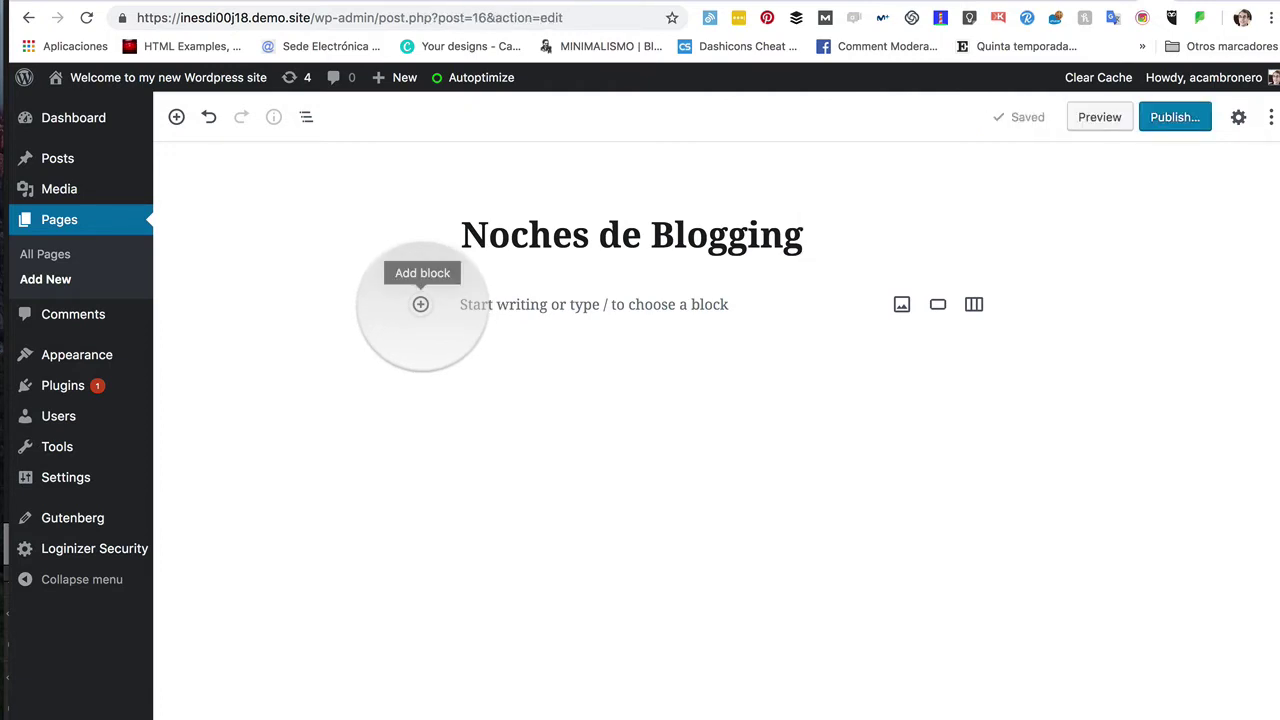
# Step: Insert a two-column Columns block from the Layout Elements category below the title
pyautogui.click(420, 304)
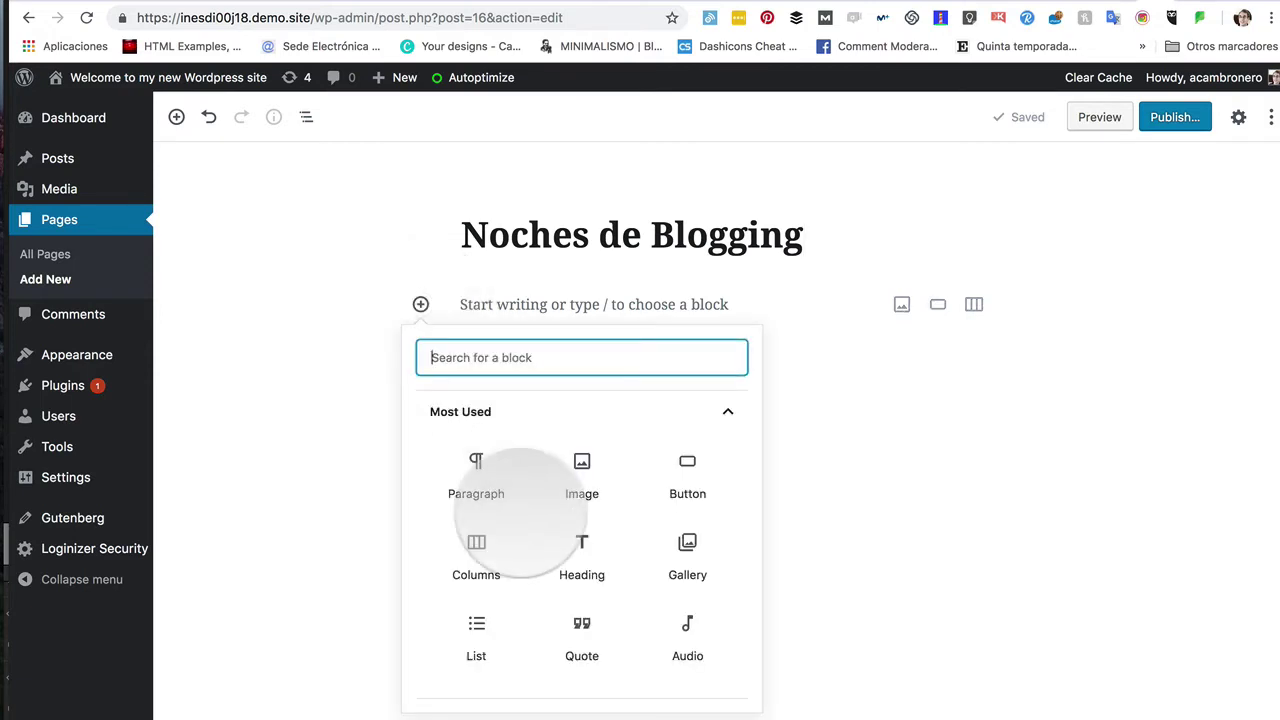
pyautogui.scroll(-5, 520, 512)
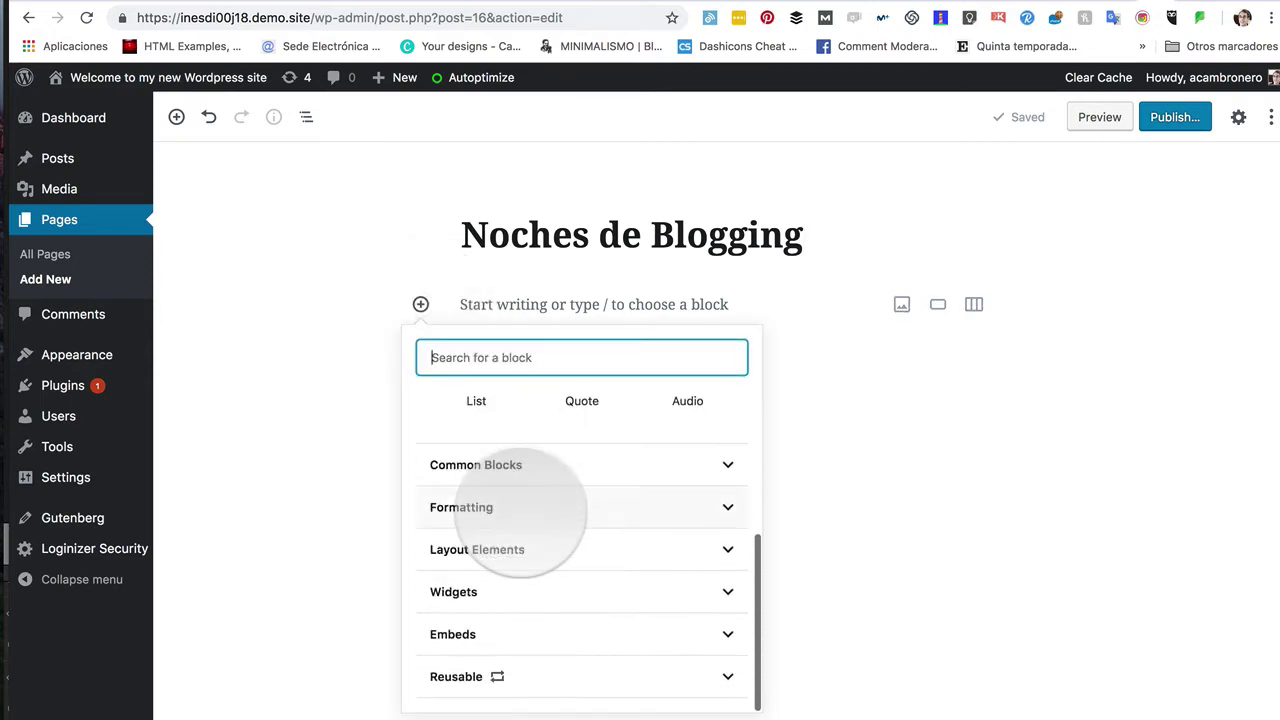
pyautogui.scroll(5, 525, 450)
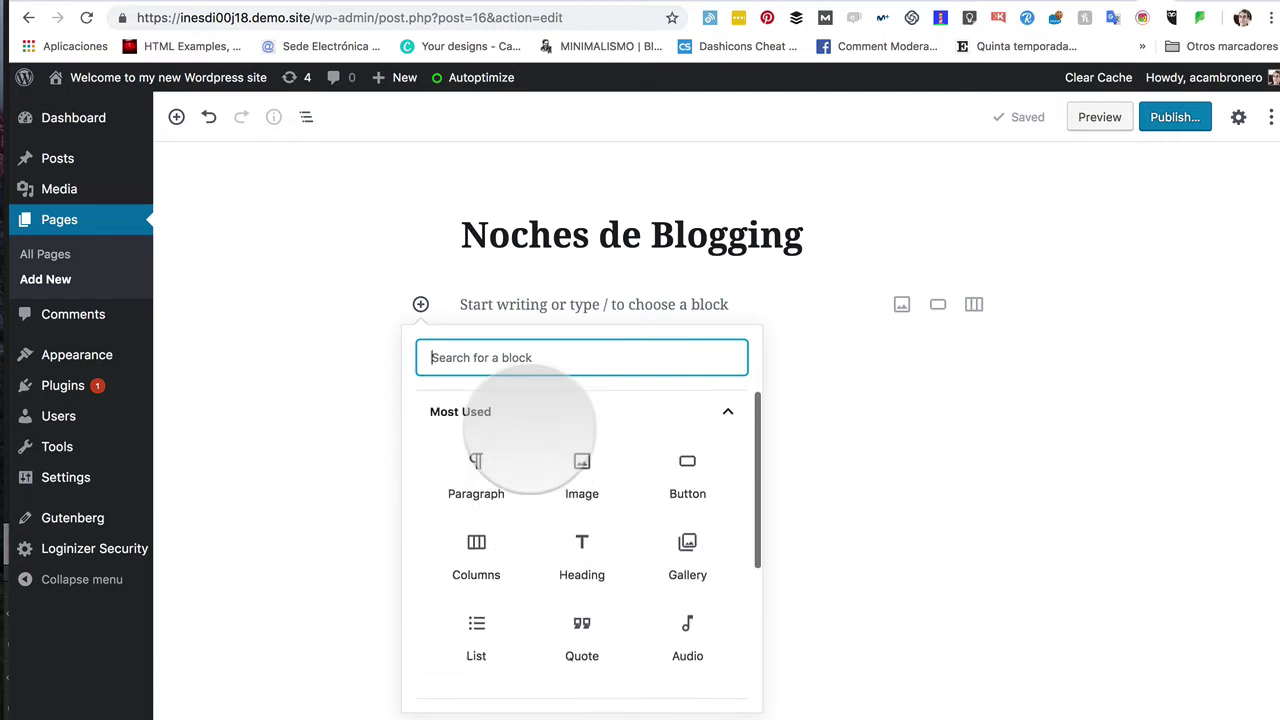
pyautogui.scroll(-5, 531, 430)
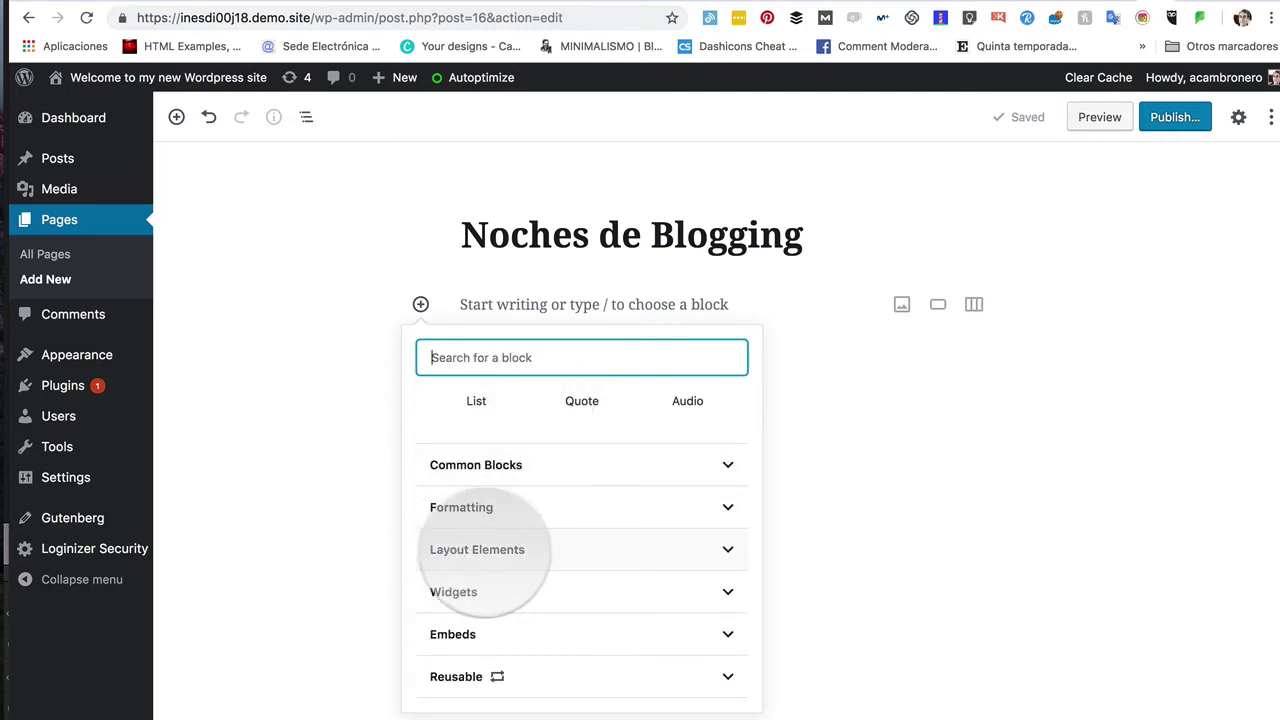
pyautogui.click(480, 549)
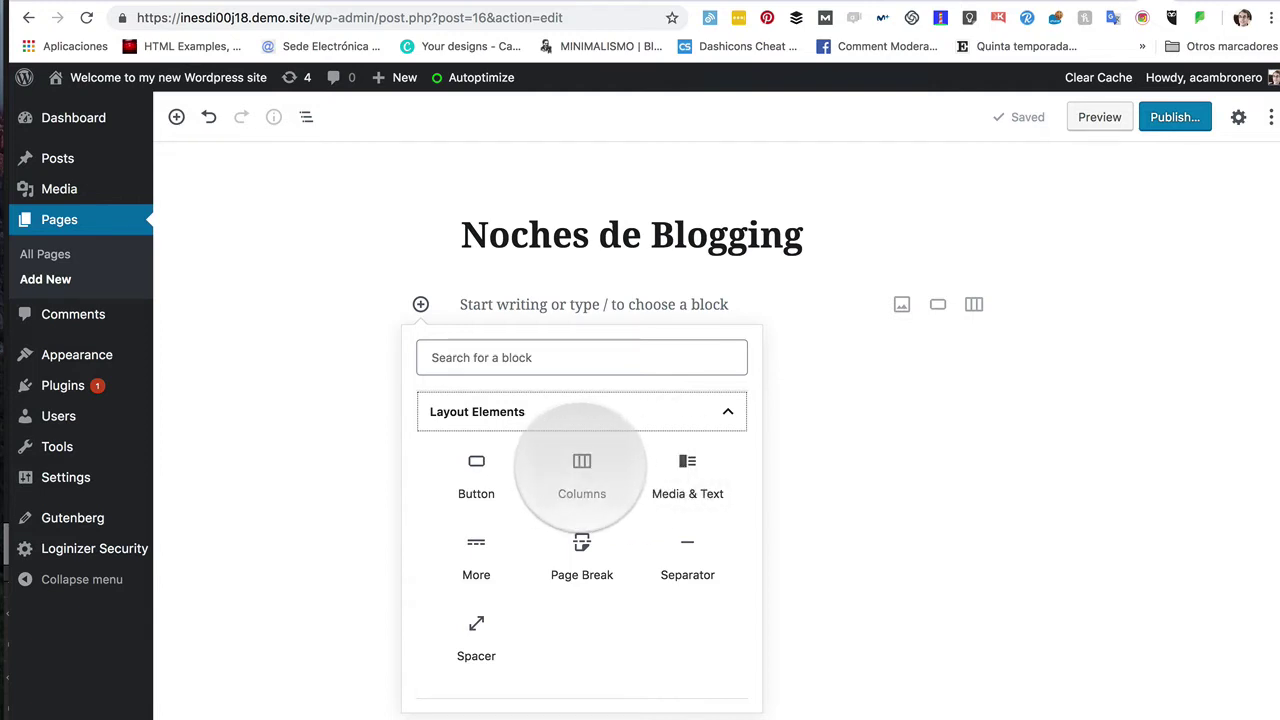
pyautogui.click(580, 470)
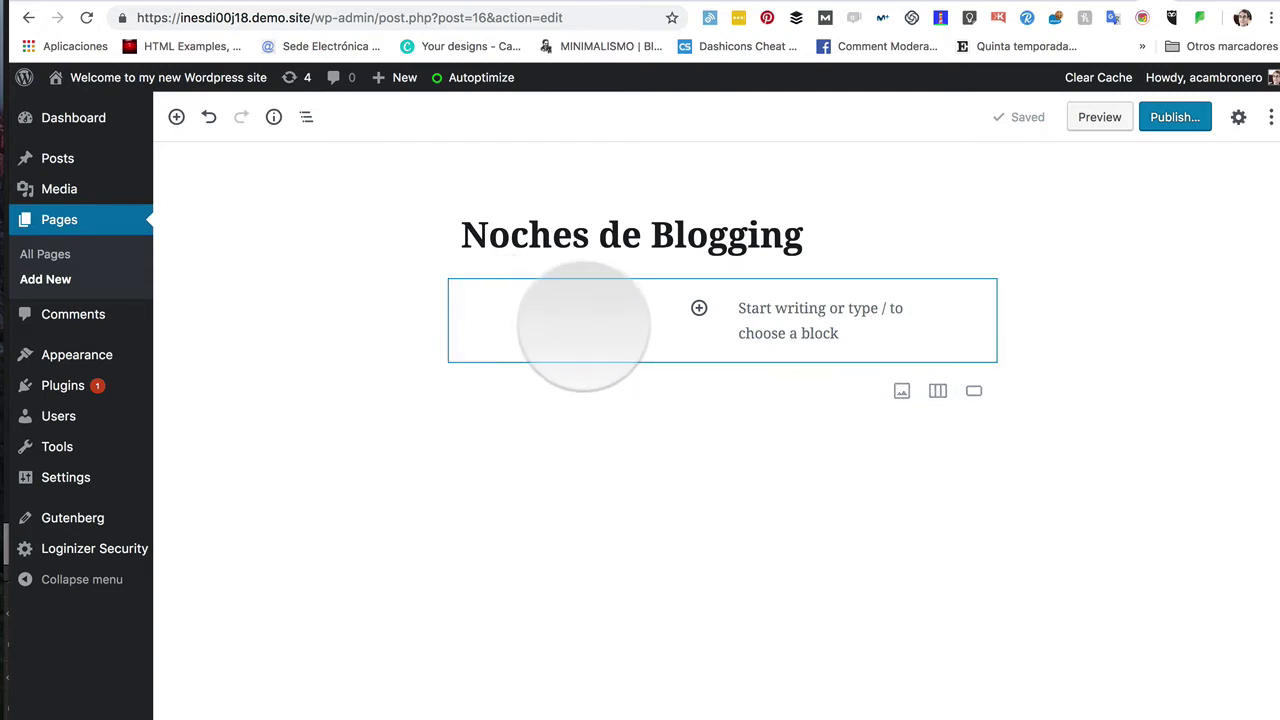
pyautogui.click(584, 325)
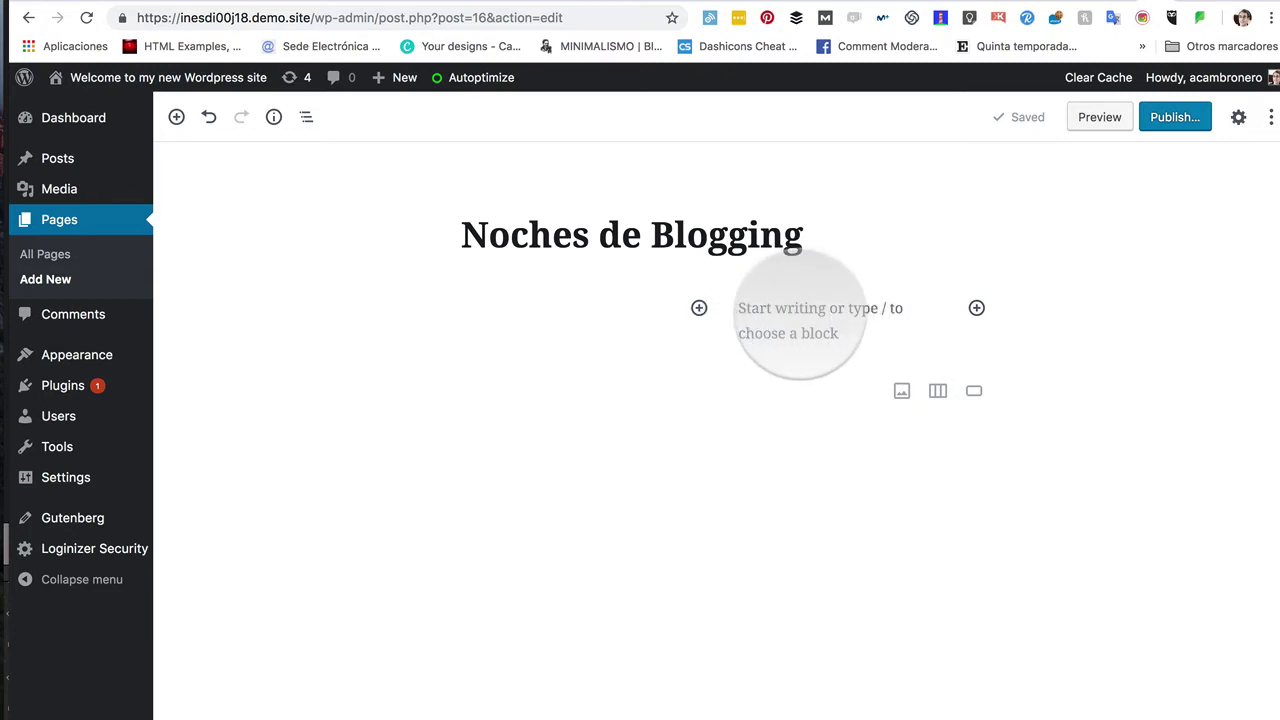
pyautogui.click(800, 315)
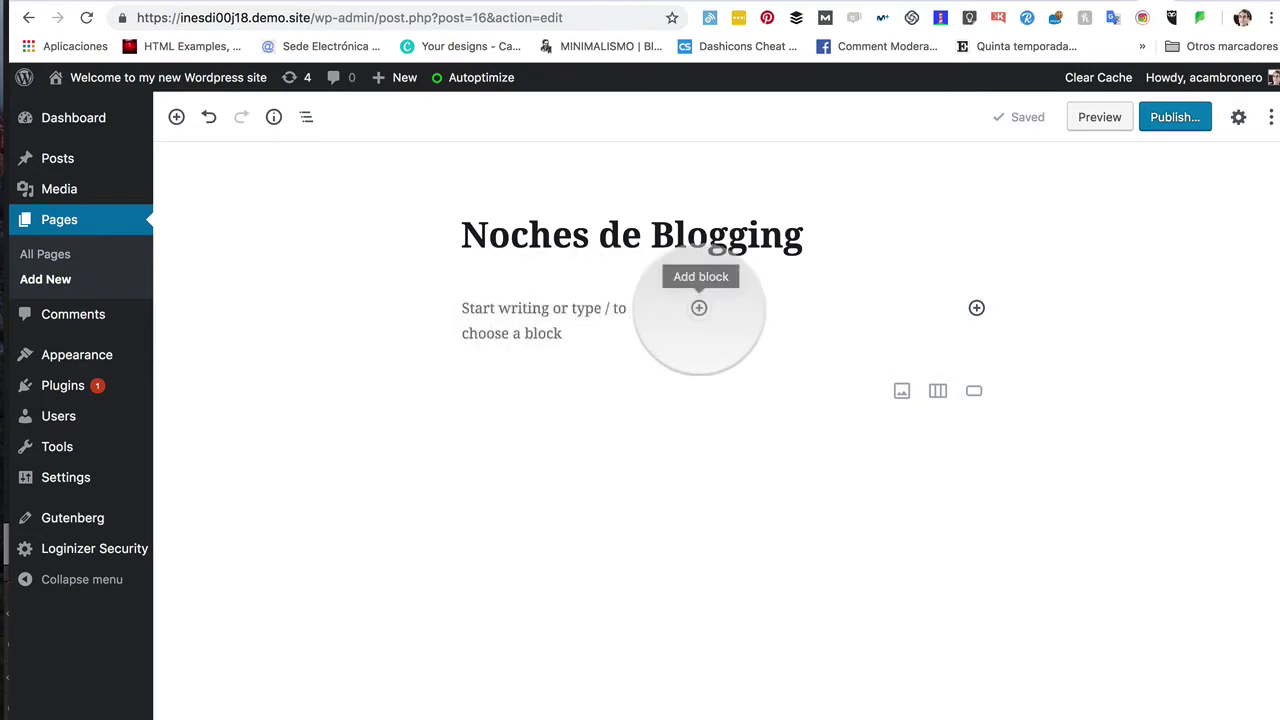
pyautogui.click(699, 308)
pyautogui.click(616, 310)
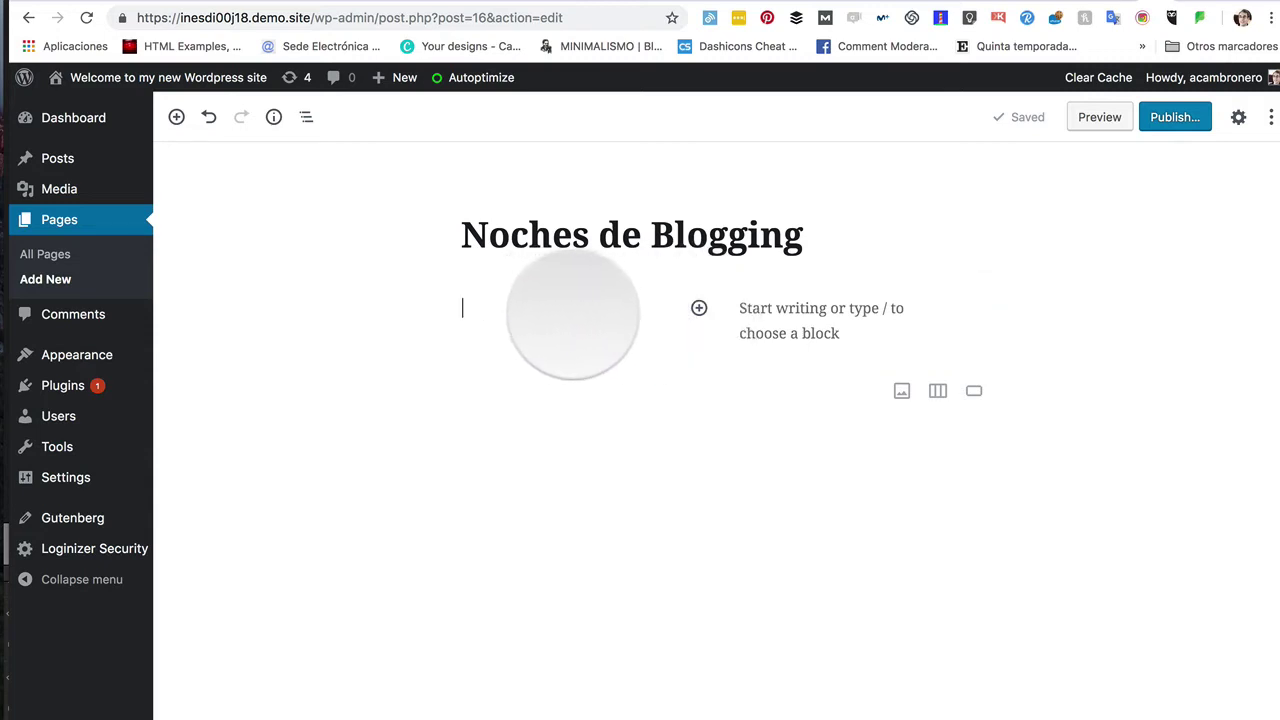
# Step: Add an image block in the left column showing Noches-de-Blogging-T5.jpg from the Media Library
pyautogui.click(699, 308)
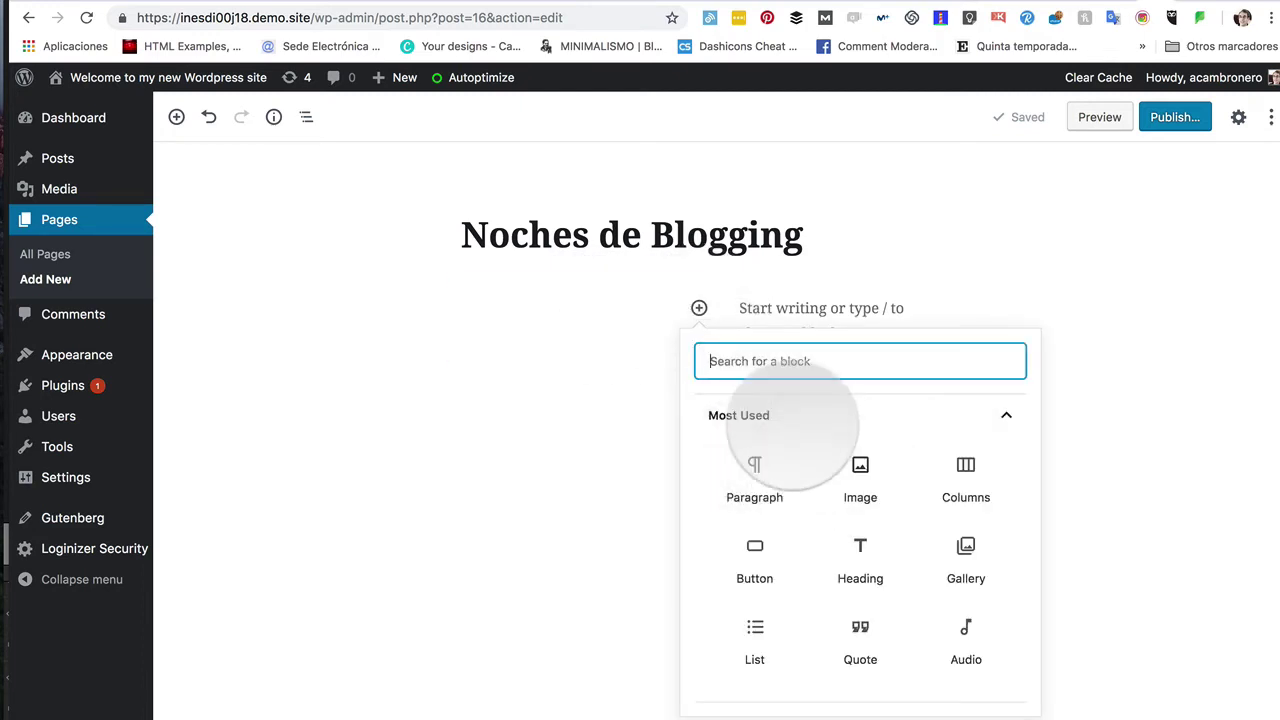
pyautogui.click(860, 472)
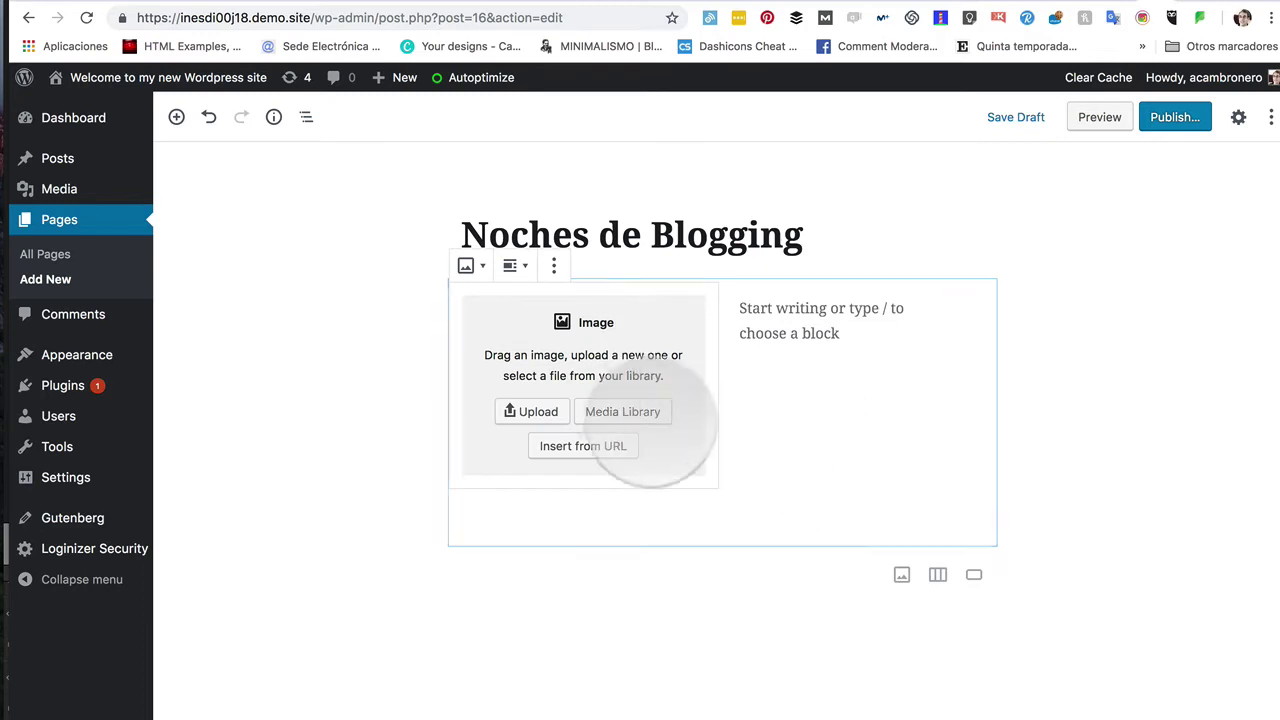
pyautogui.click(640, 415)
pyautogui.click(120, 271)
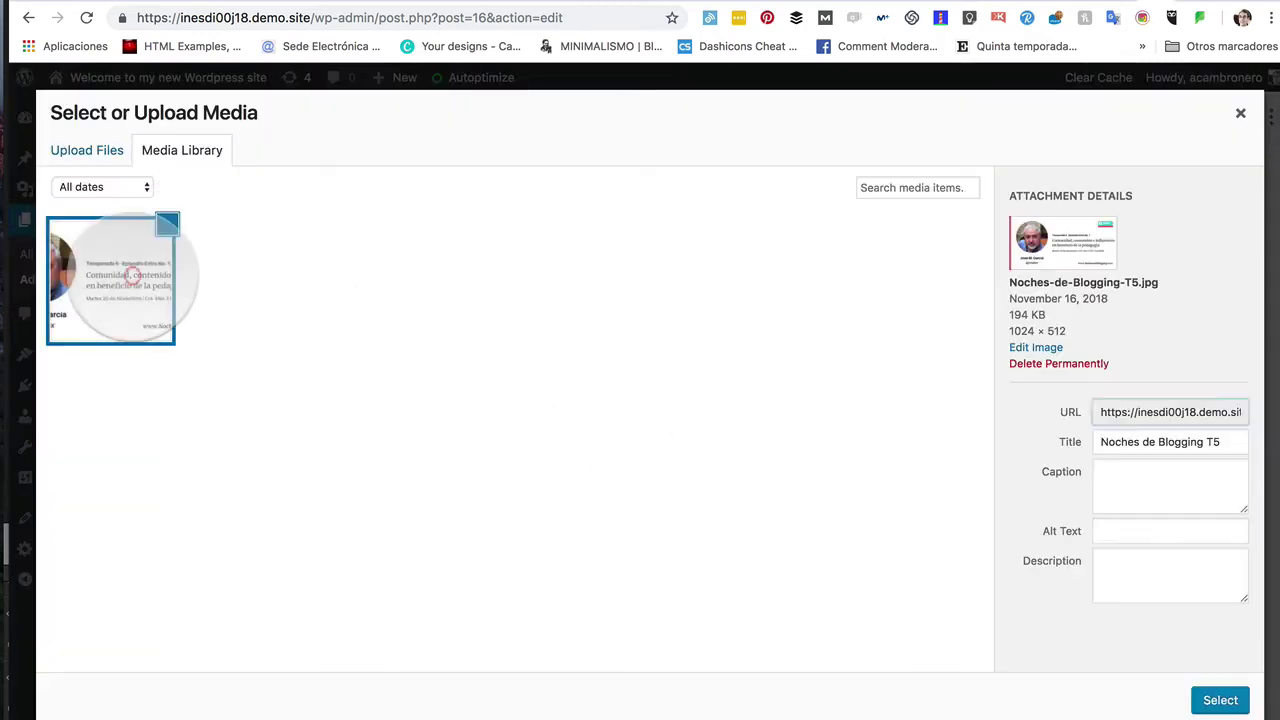
pyautogui.click(1219, 699)
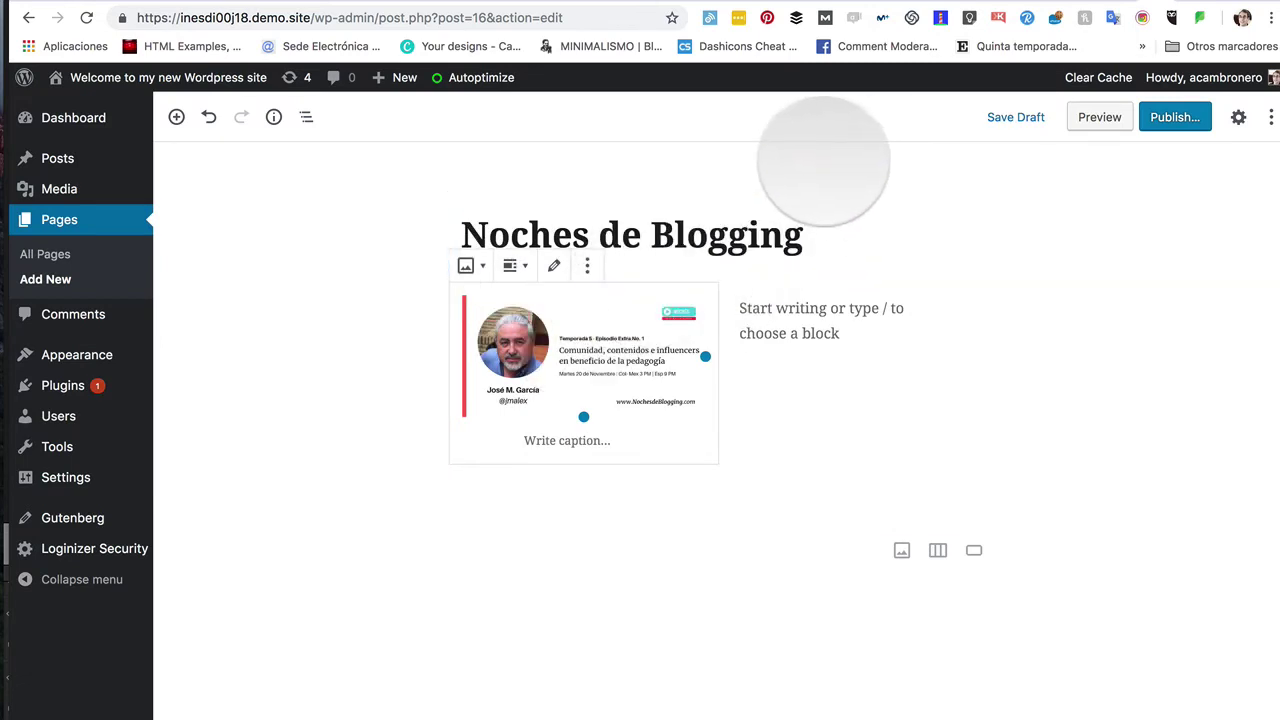
pyautogui.click(309, 229)
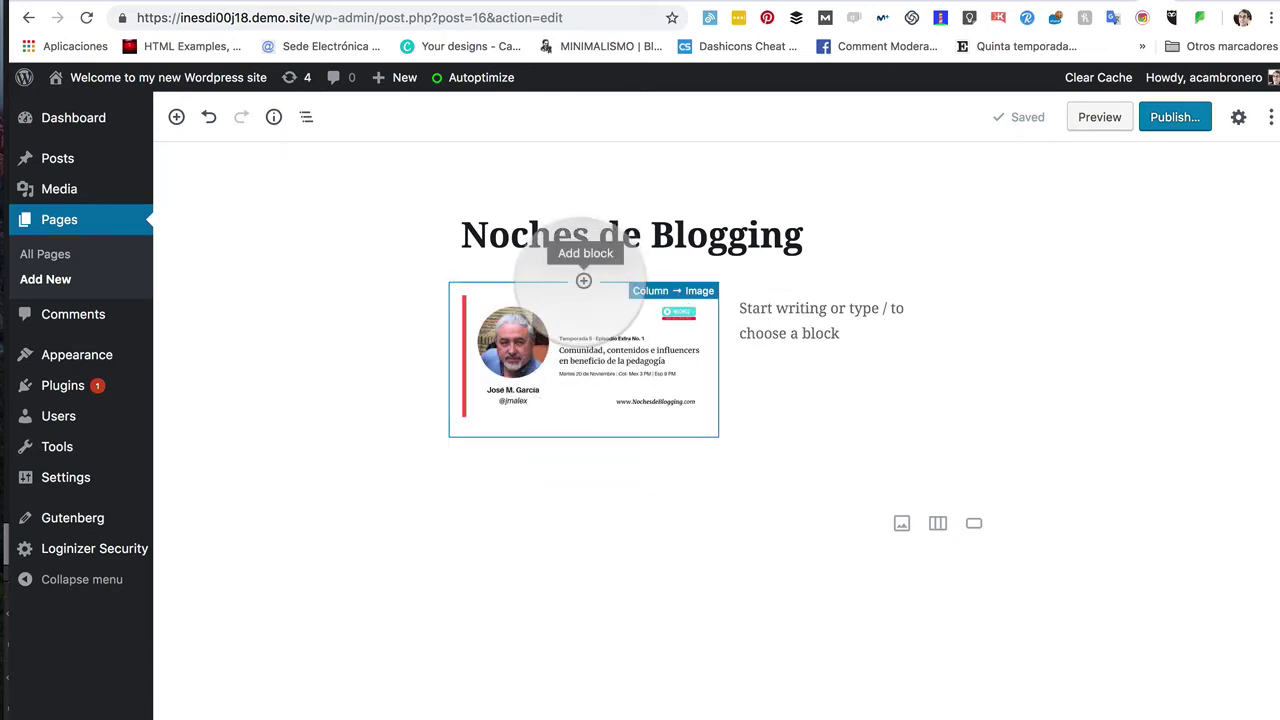
# Step: Add a paragraph above the episode image containing the guest's social handle
pyautogui.click(583, 281)
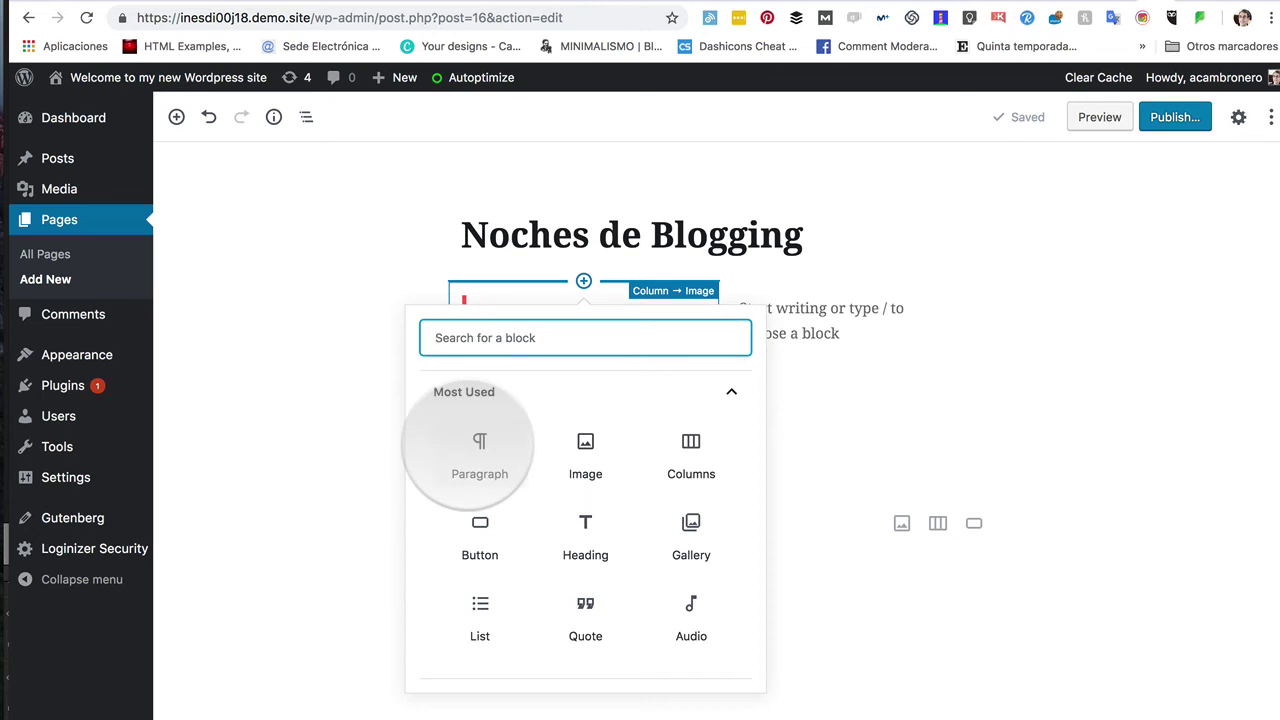
pyautogui.click(467, 447)
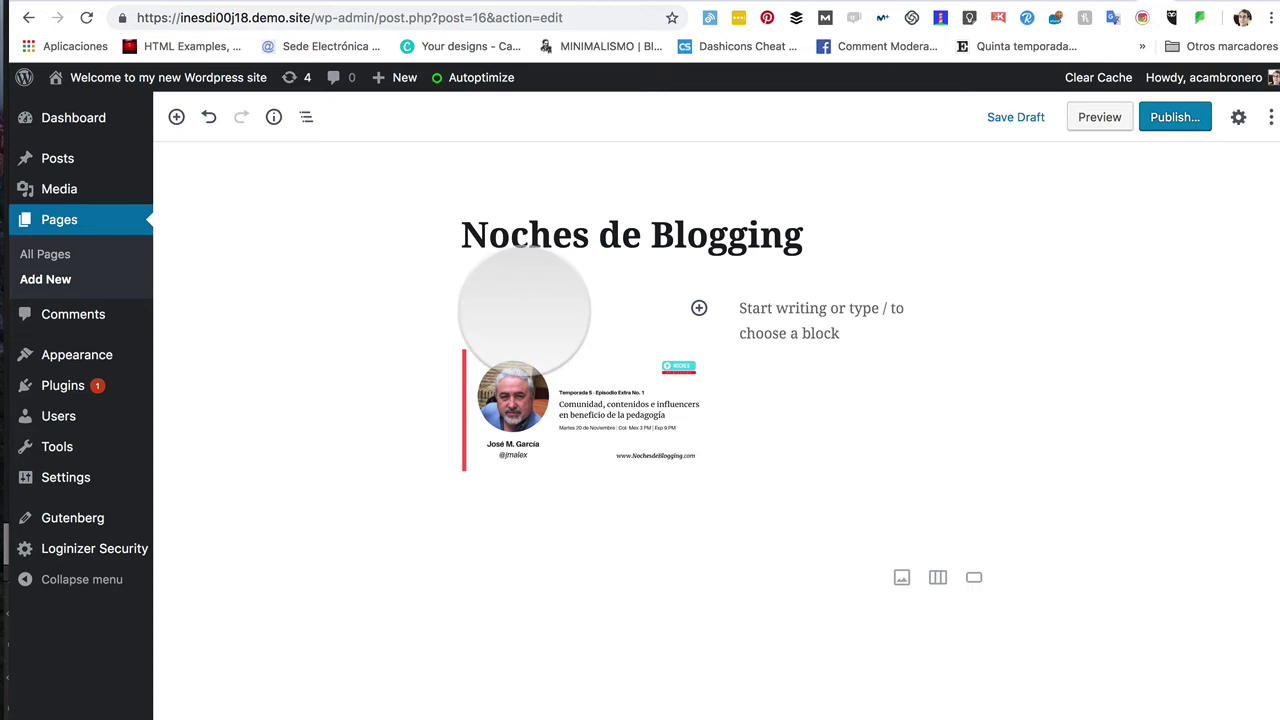
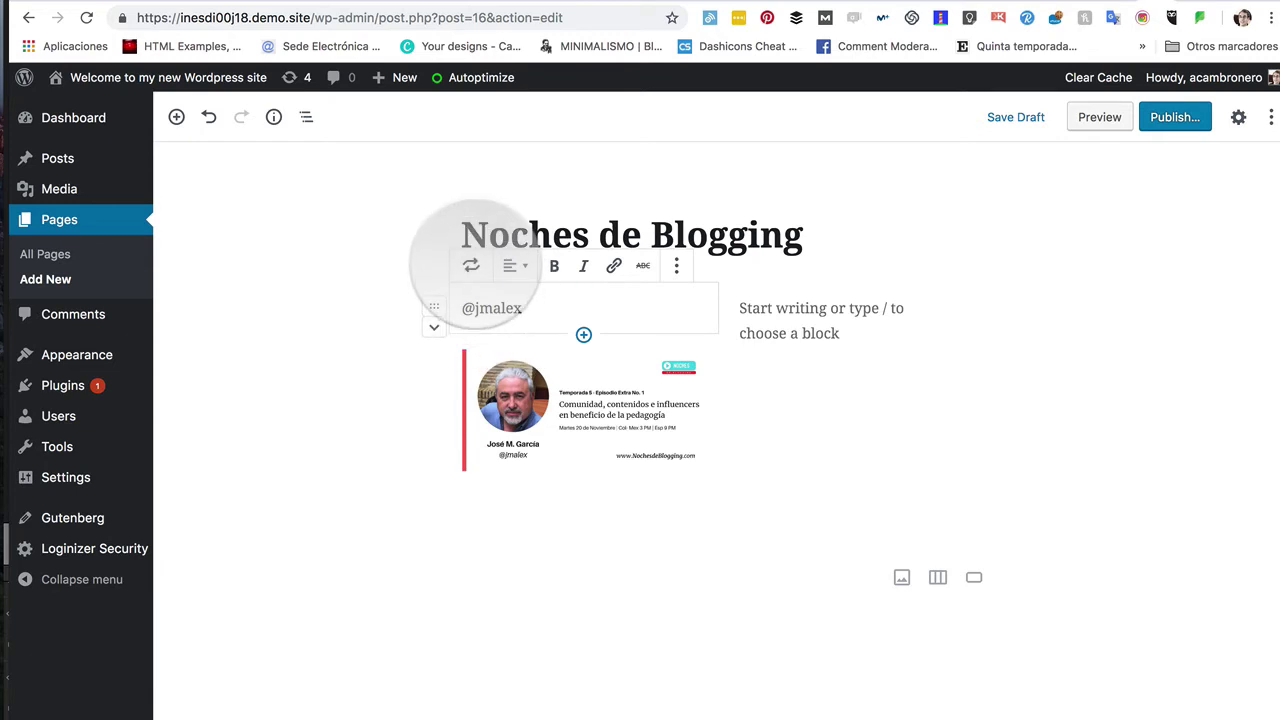
# Step: Convert the handle paragraph into an H4 heading
pyautogui.click(468, 265)
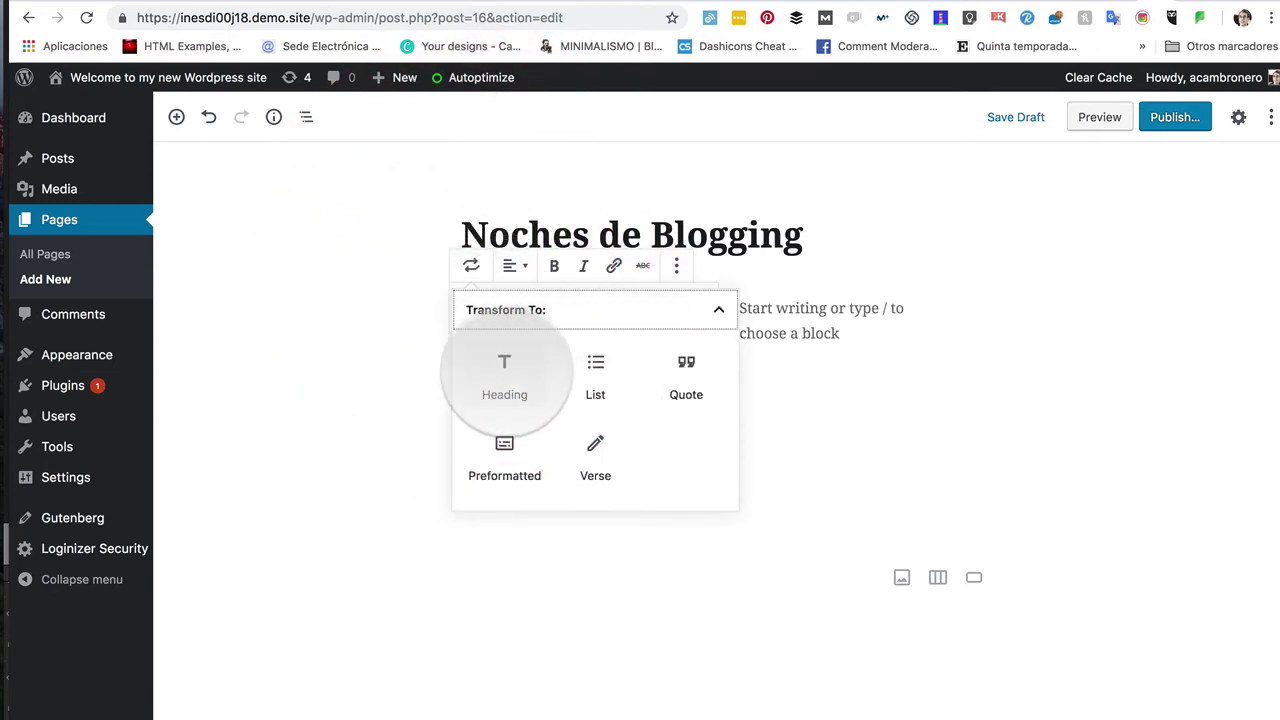
pyautogui.click(504, 368)
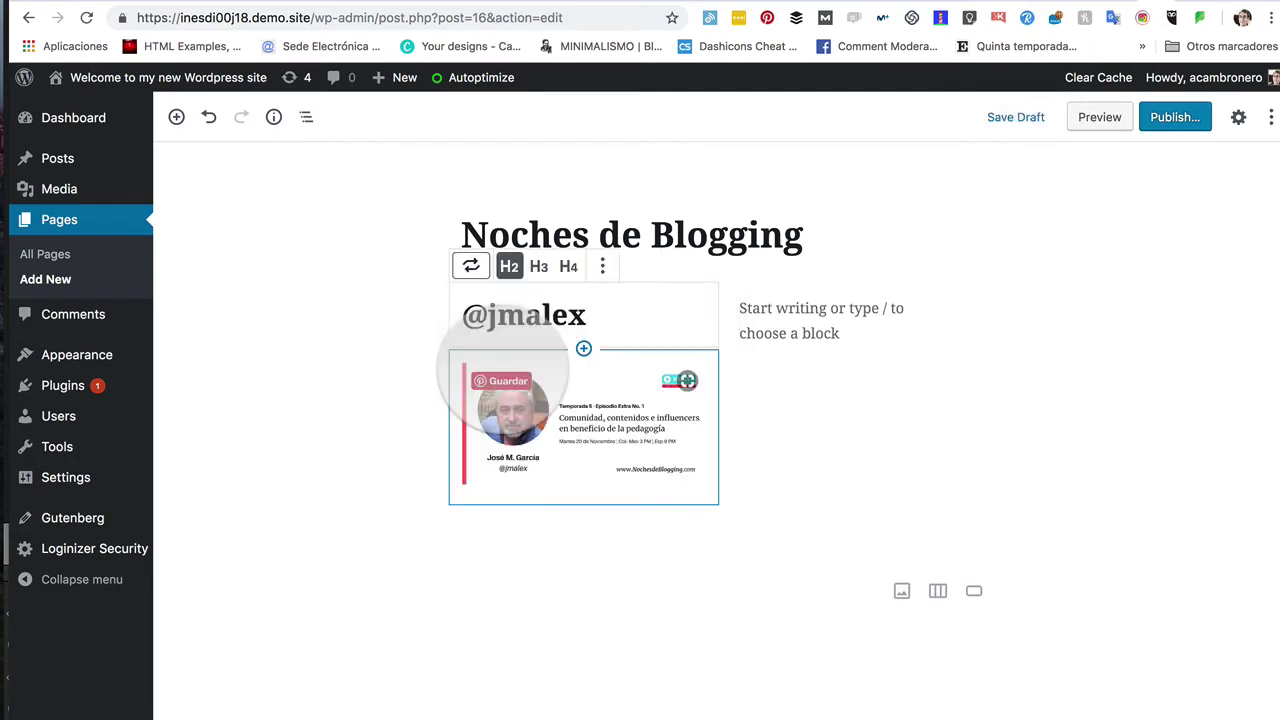
pyautogui.click(569, 265)
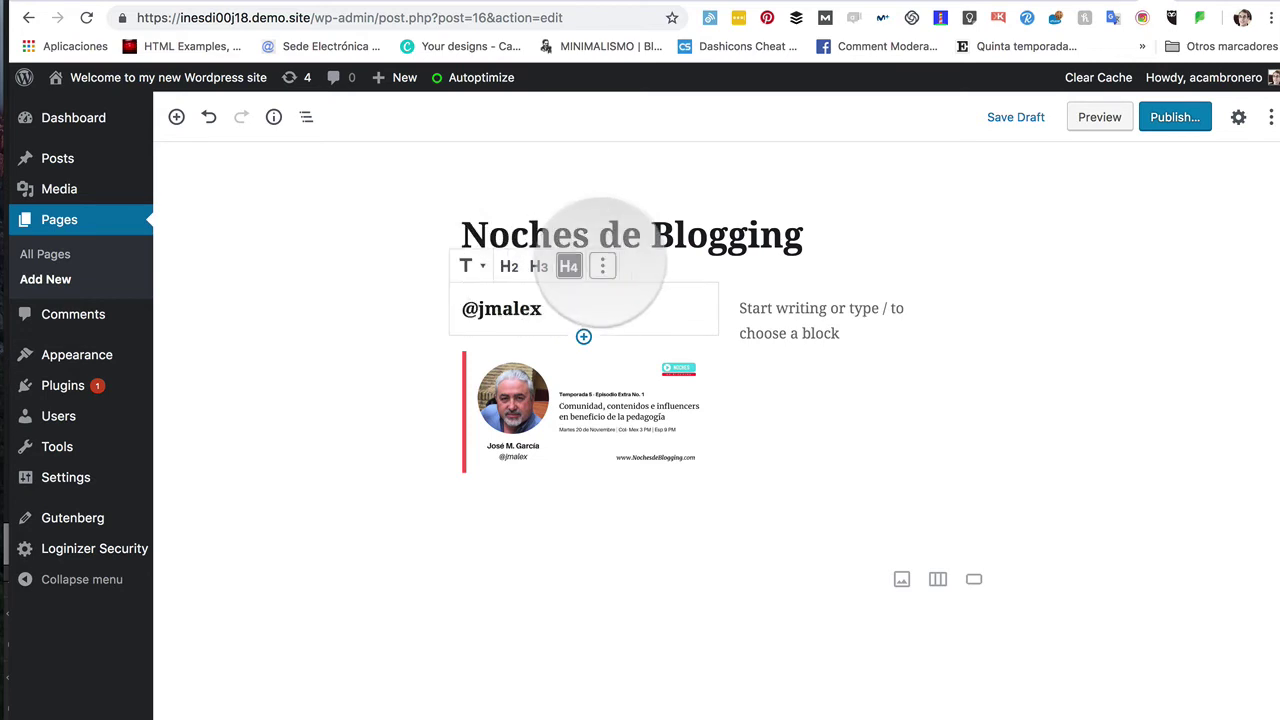
pyautogui.click(602, 265)
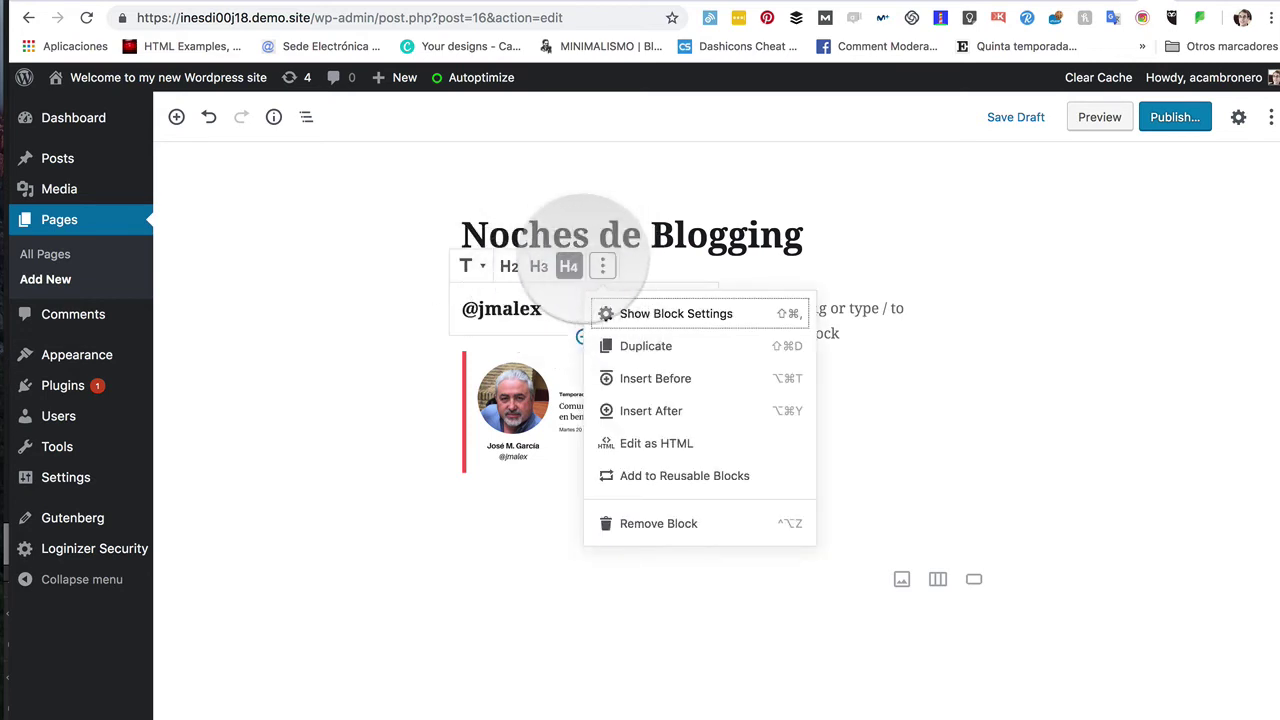
pyautogui.click(540, 308)
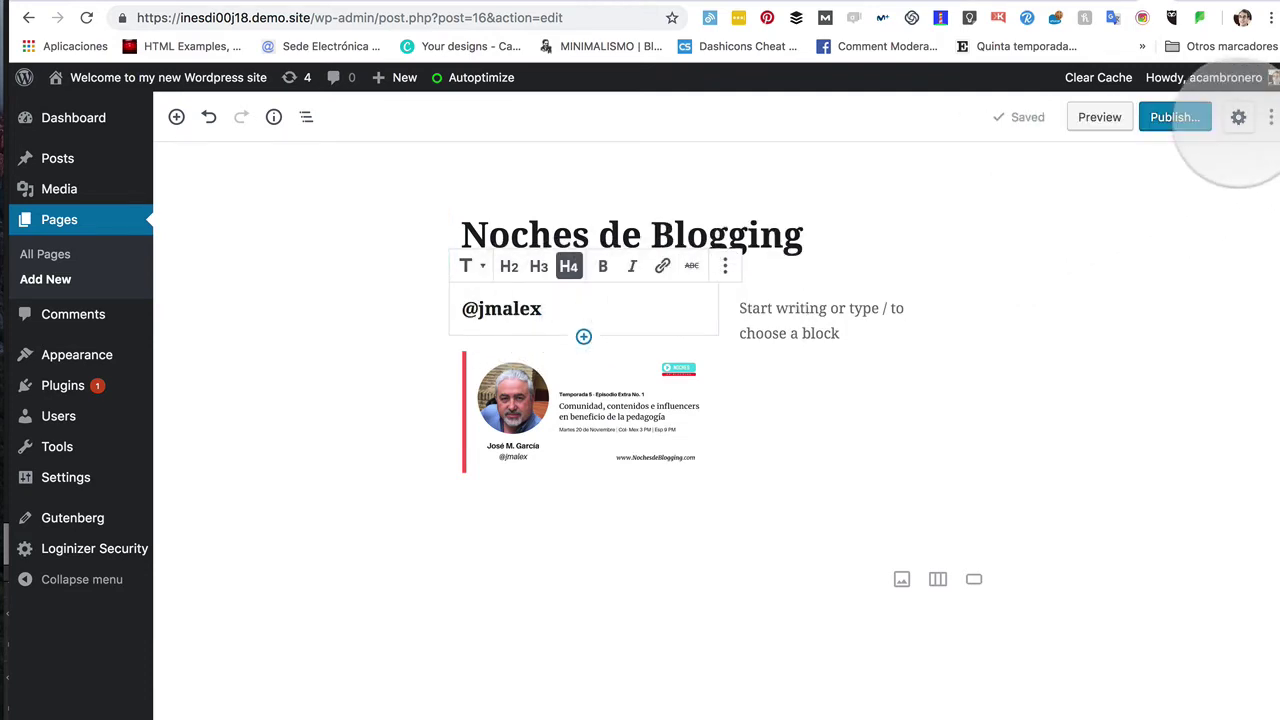
# Step: Set the heading's text alignment to center in the Block settings sidebar
pyautogui.click(1238, 117)
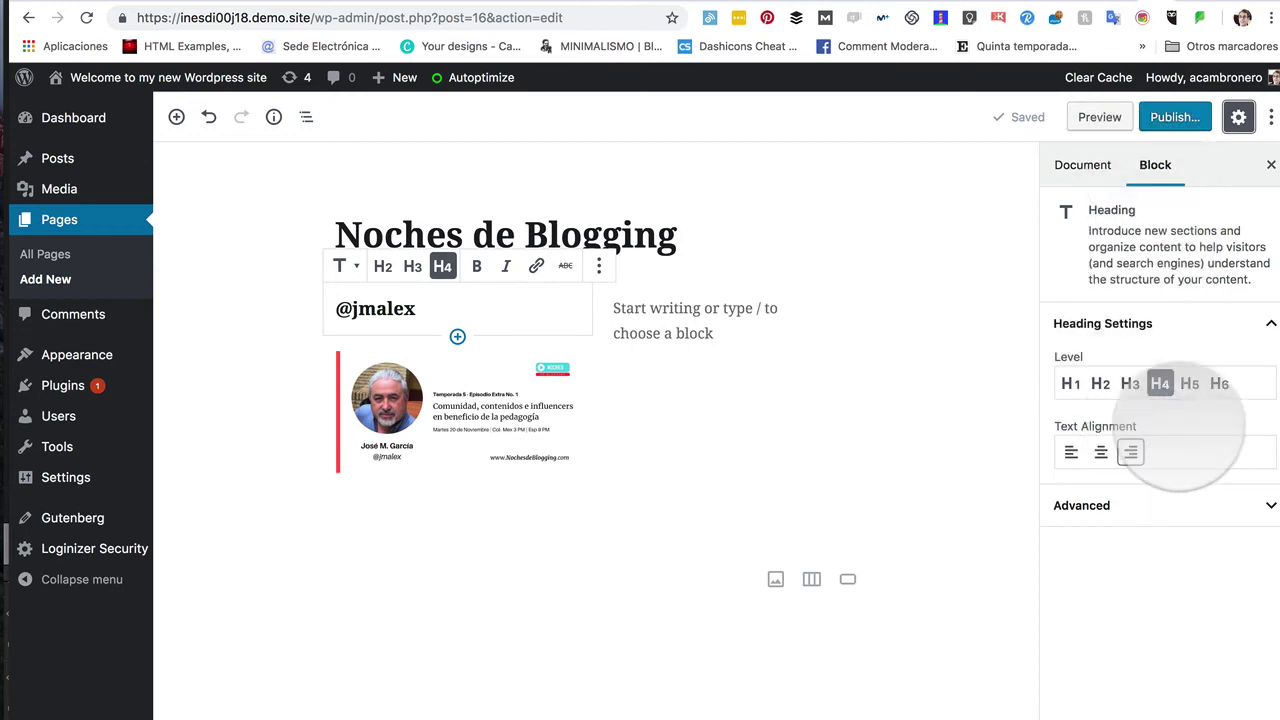
pyautogui.click(1100, 452)
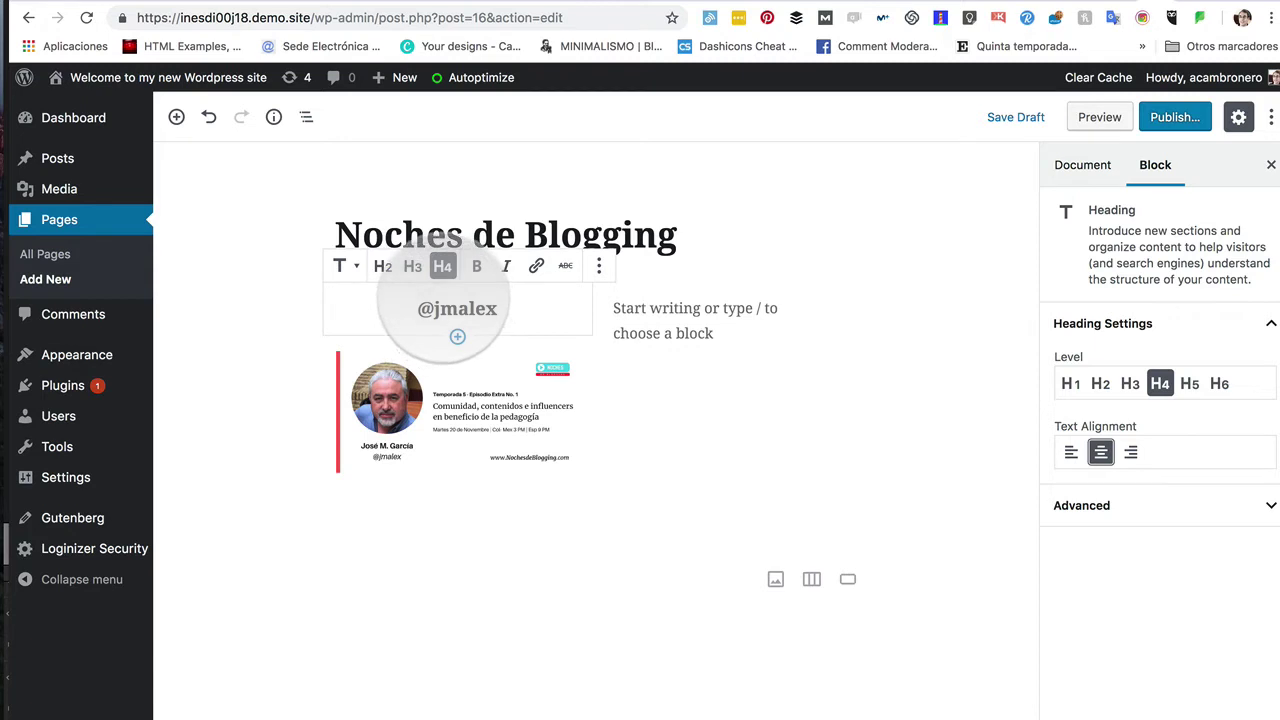
pyautogui.moveTo(310, 318)
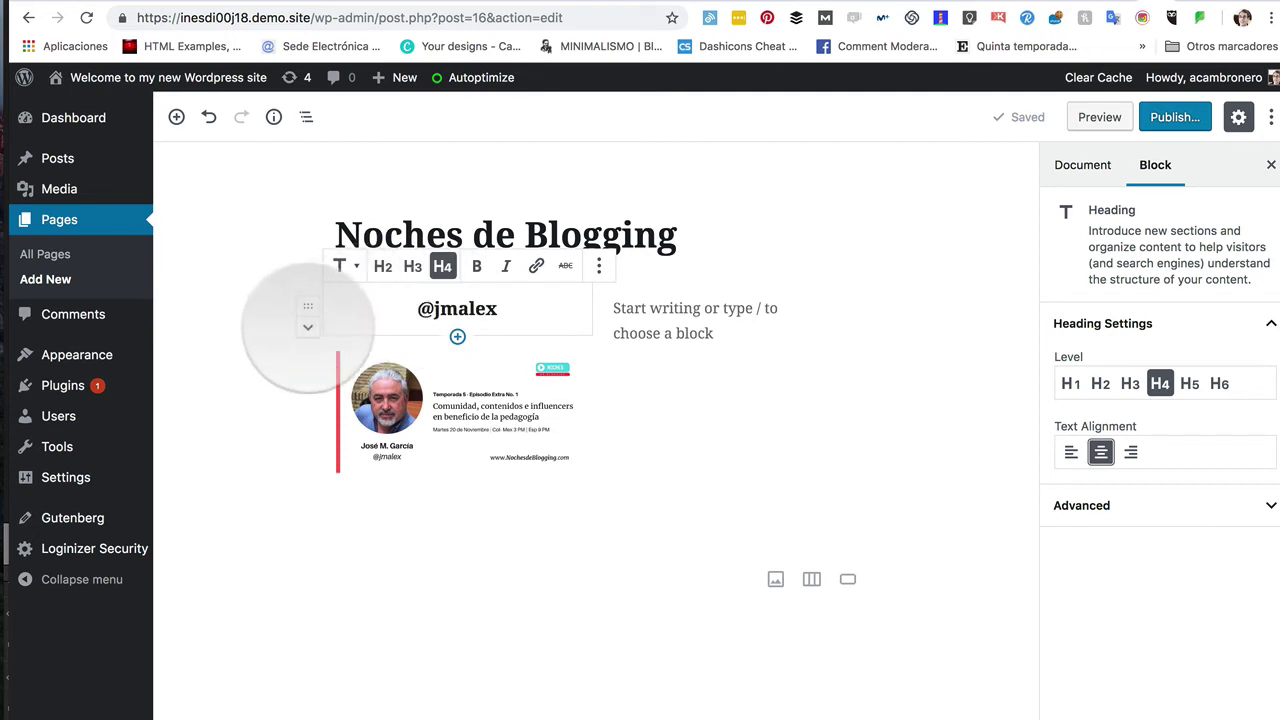
# Step: Move the handle heading below the episode image, then deselect the blocks
pyautogui.click(308, 326)
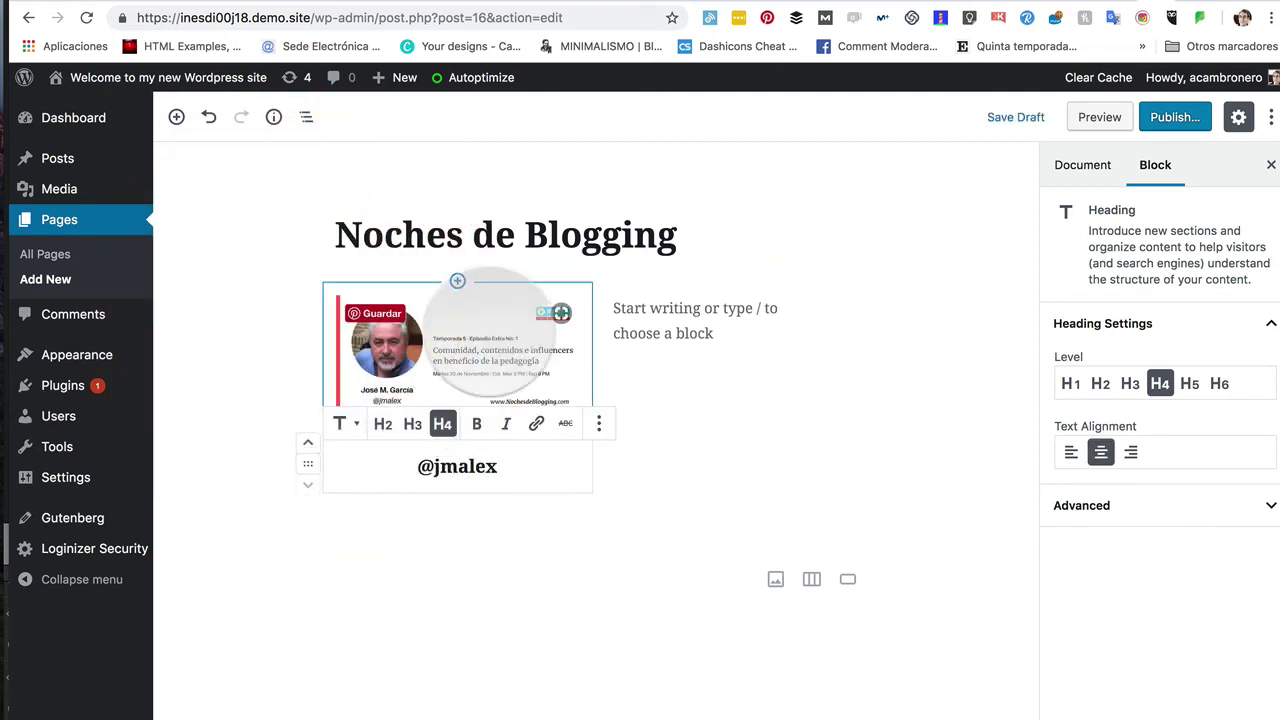
pyautogui.click(365, 605)
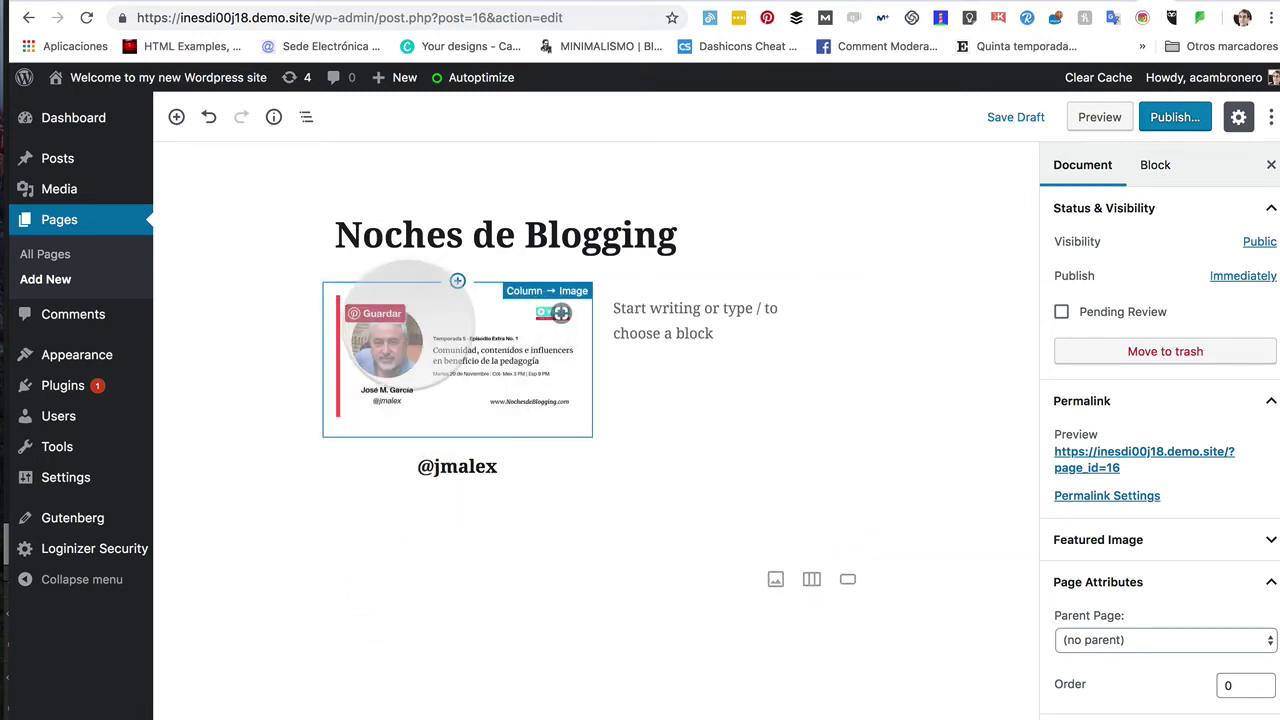
pyautogui.click(505, 235)
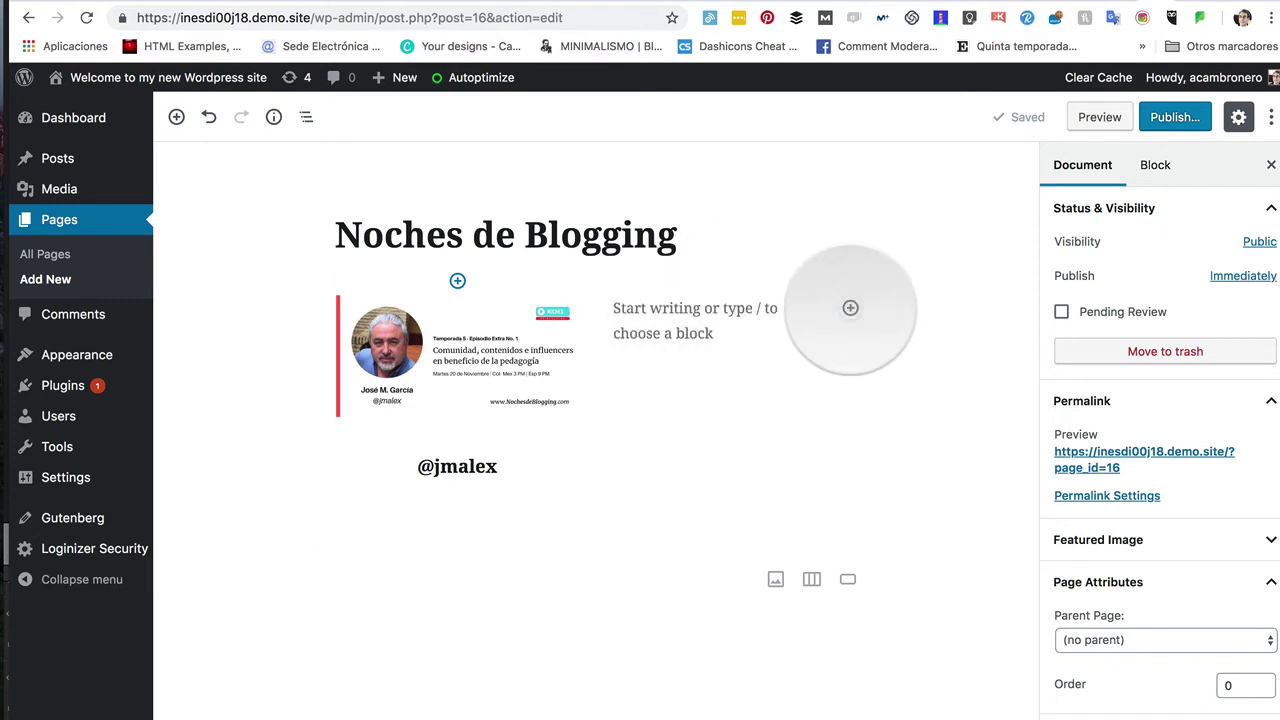
# Step: Insert a Button block from Layout Elements into the right column
pyautogui.click(850, 308)
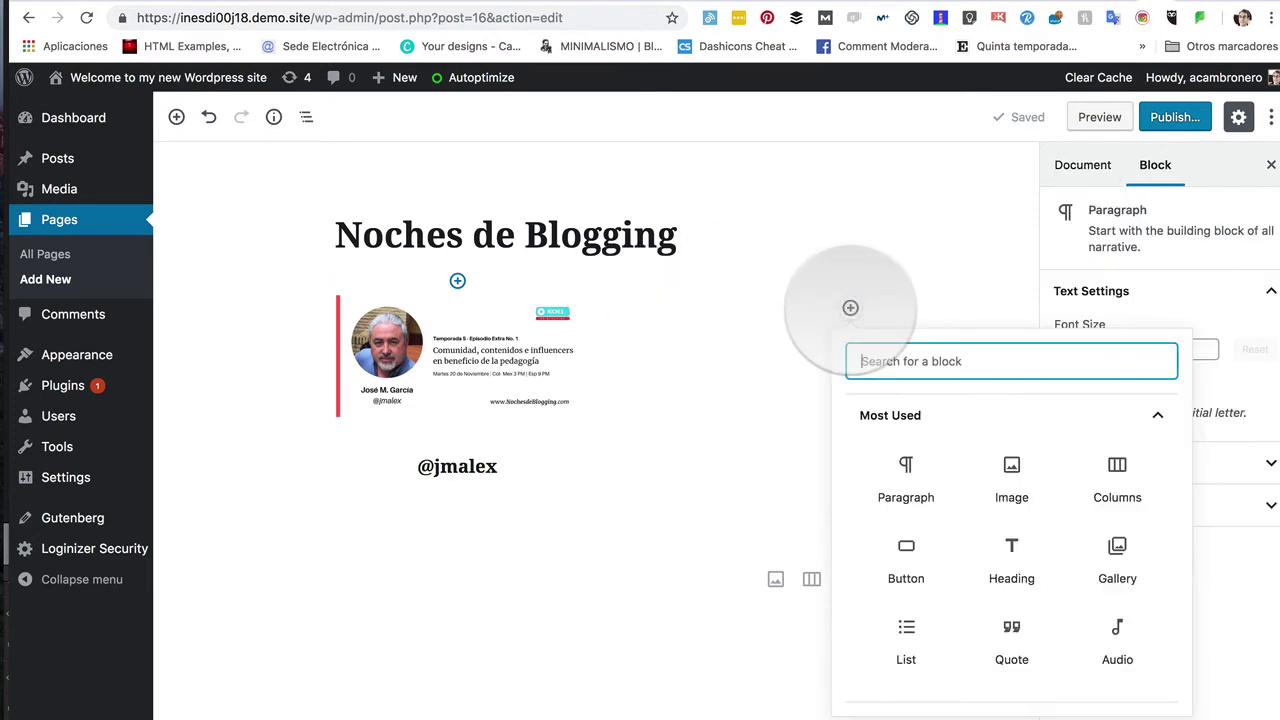
pyautogui.scroll(-5, 988, 520)
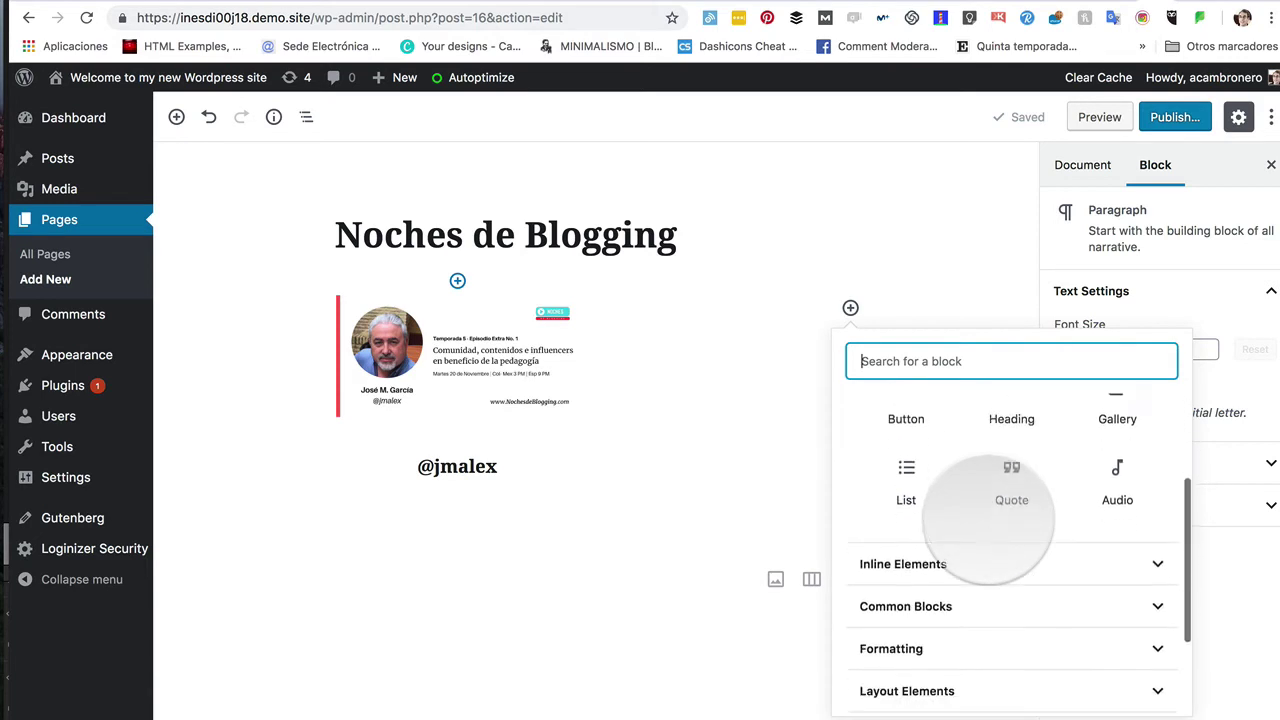
pyautogui.click(898, 553)
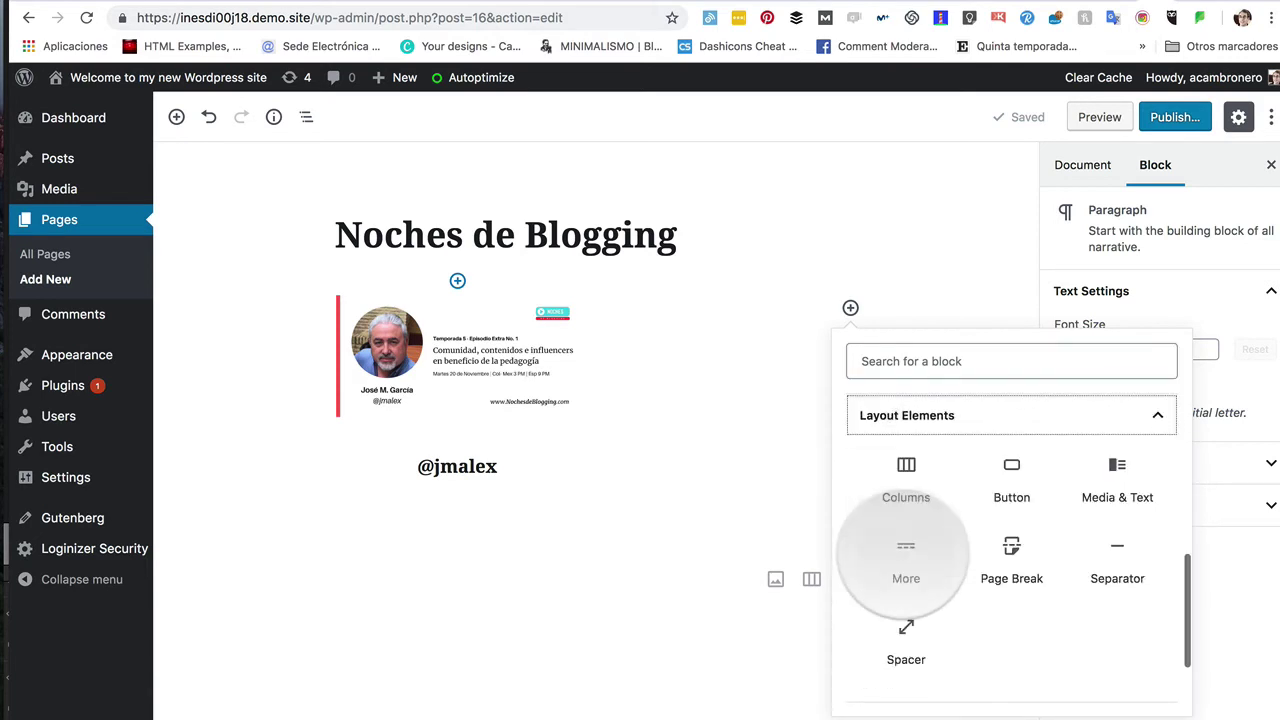
pyautogui.click(1012, 470)
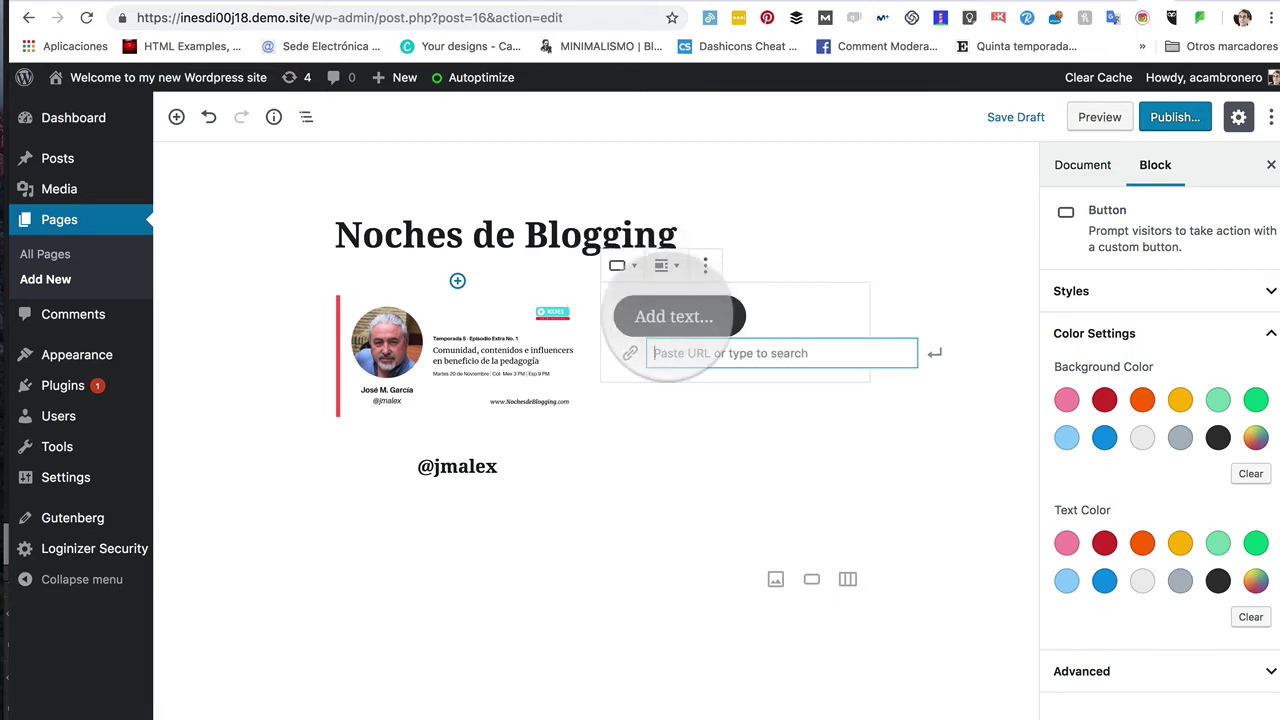
# Step: Type 'Apúntate' as the button label and bring back the settings sidebar
pyautogui.click(672, 318)
pyautogui.write('Apú')
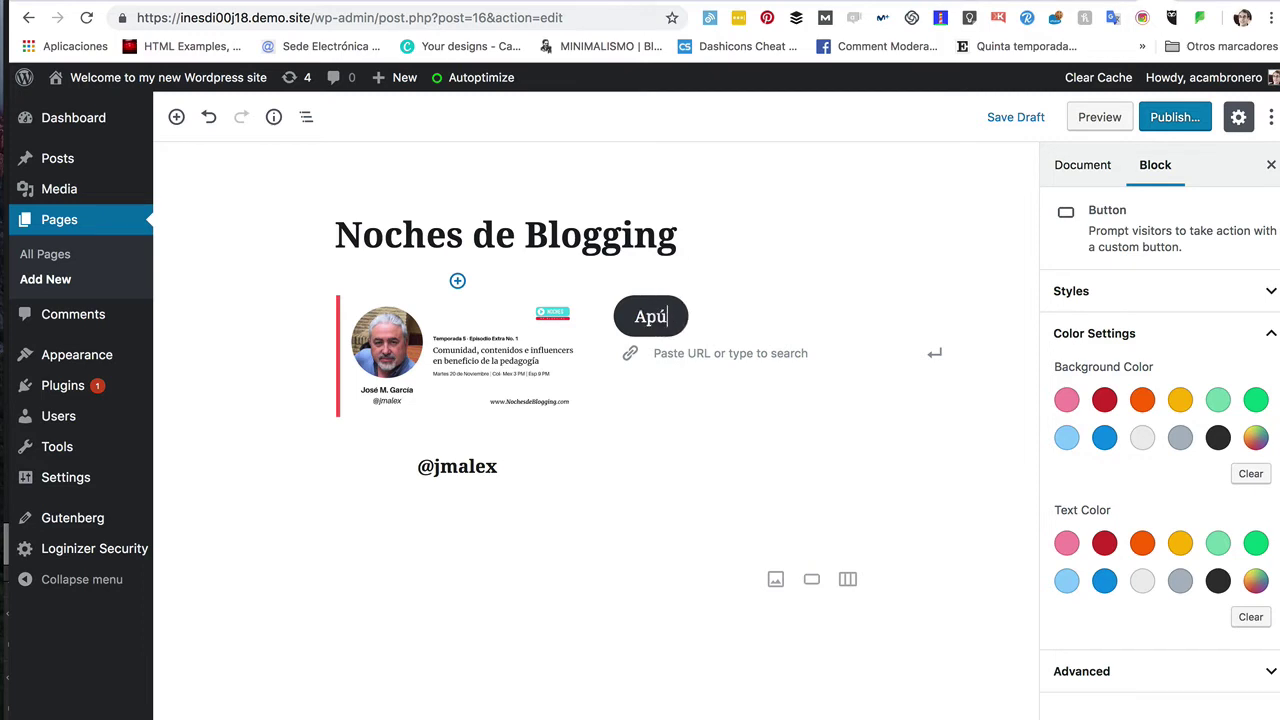
pyautogui.write('ntate')
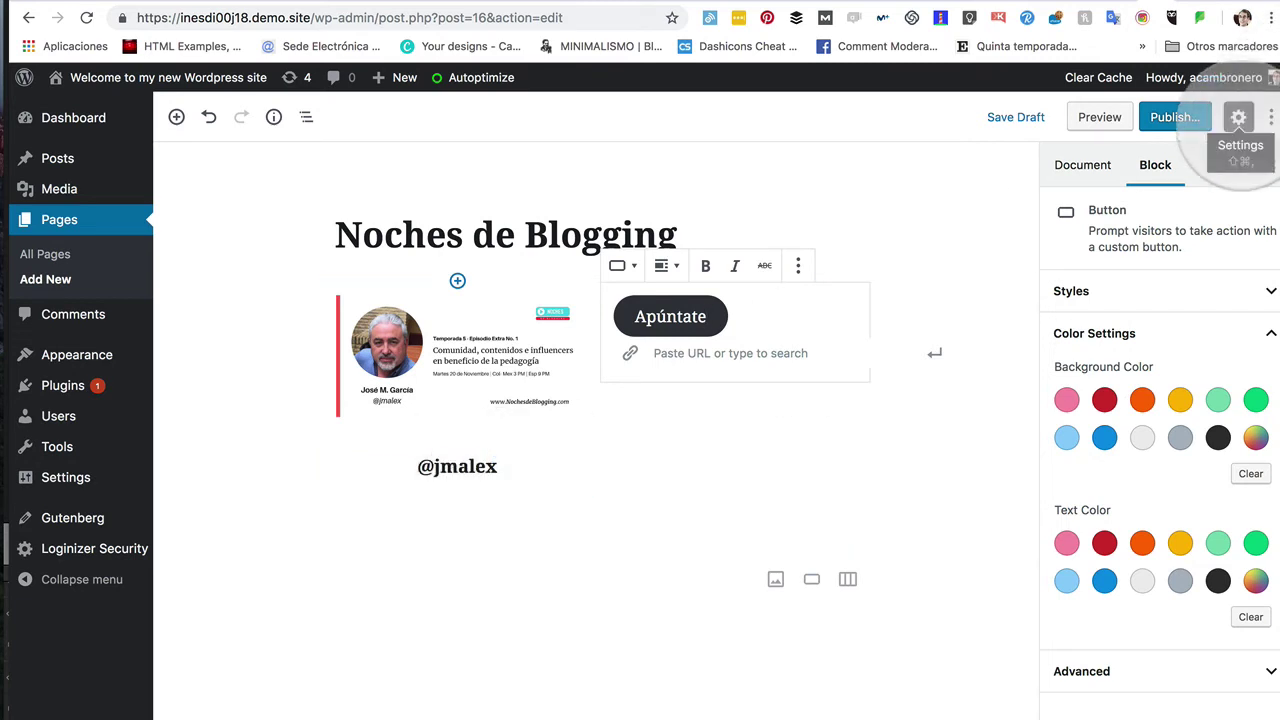
pyautogui.click(1238, 117)
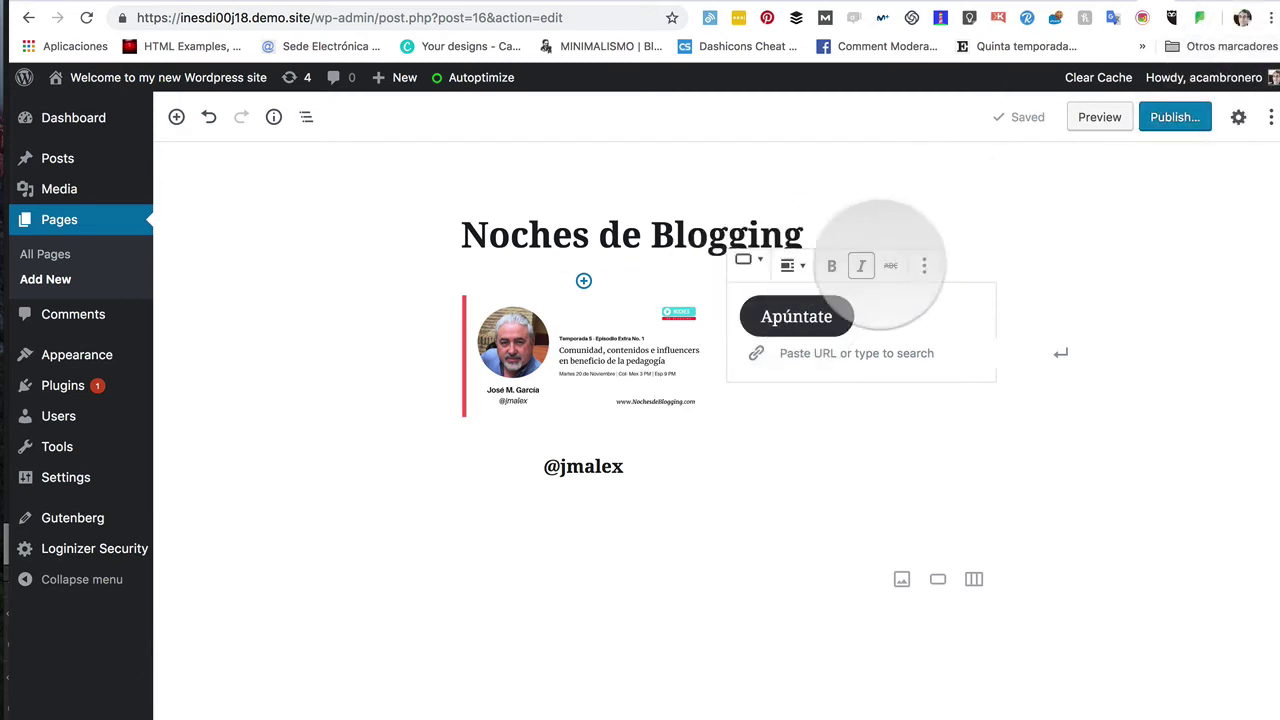
pyautogui.click(1238, 117)
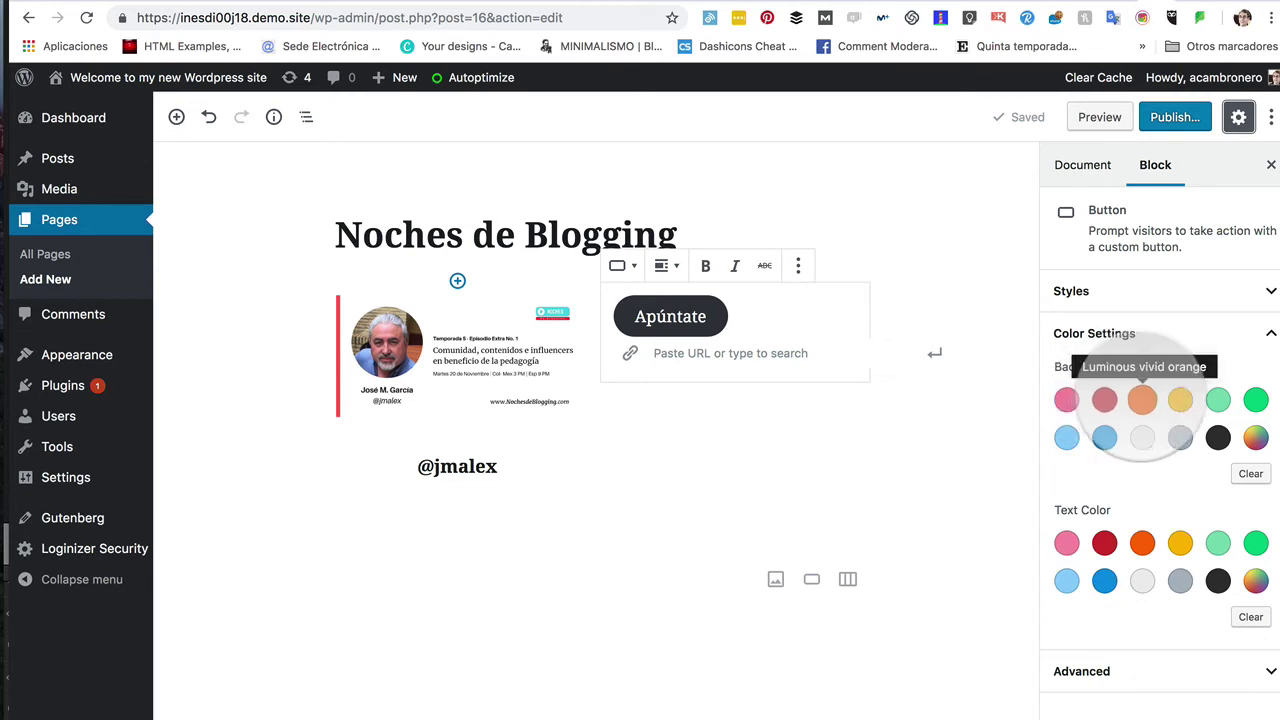
pyautogui.click(1104, 400)
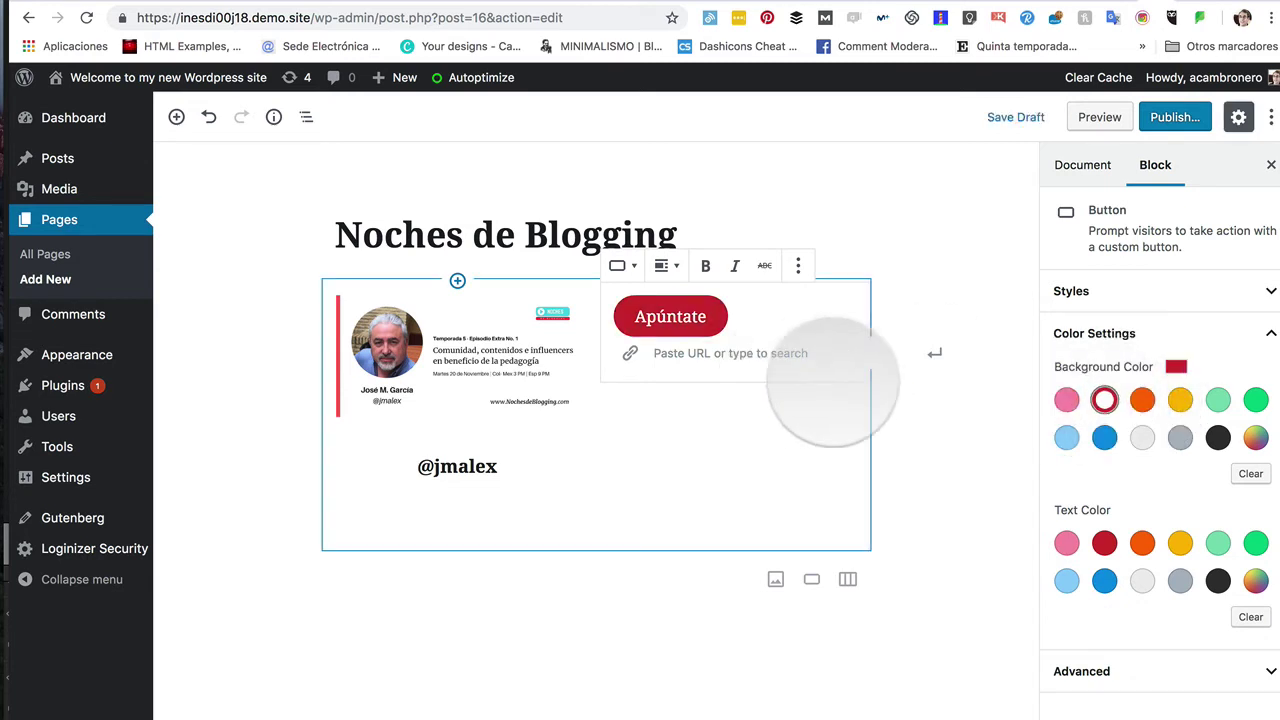
pyautogui.click(684, 356)
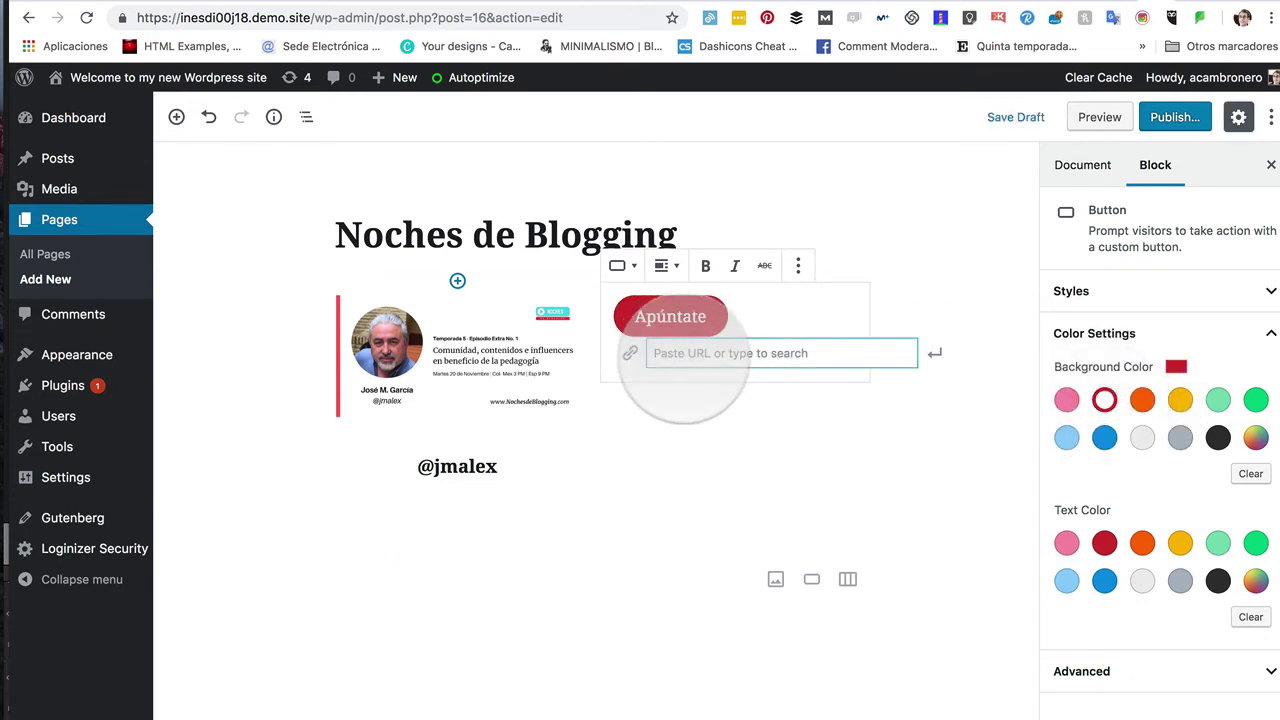
pyautogui.write('https://www.nochesdeblogging.co')
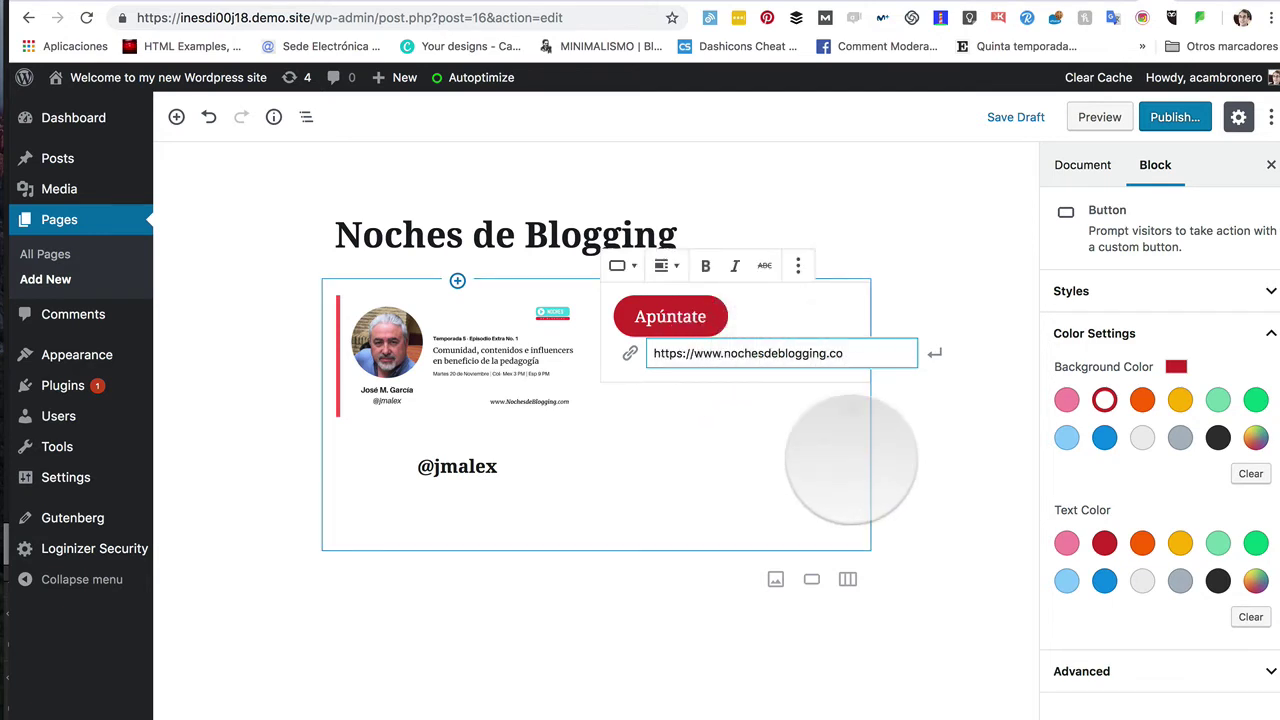
pyautogui.click(929, 429)
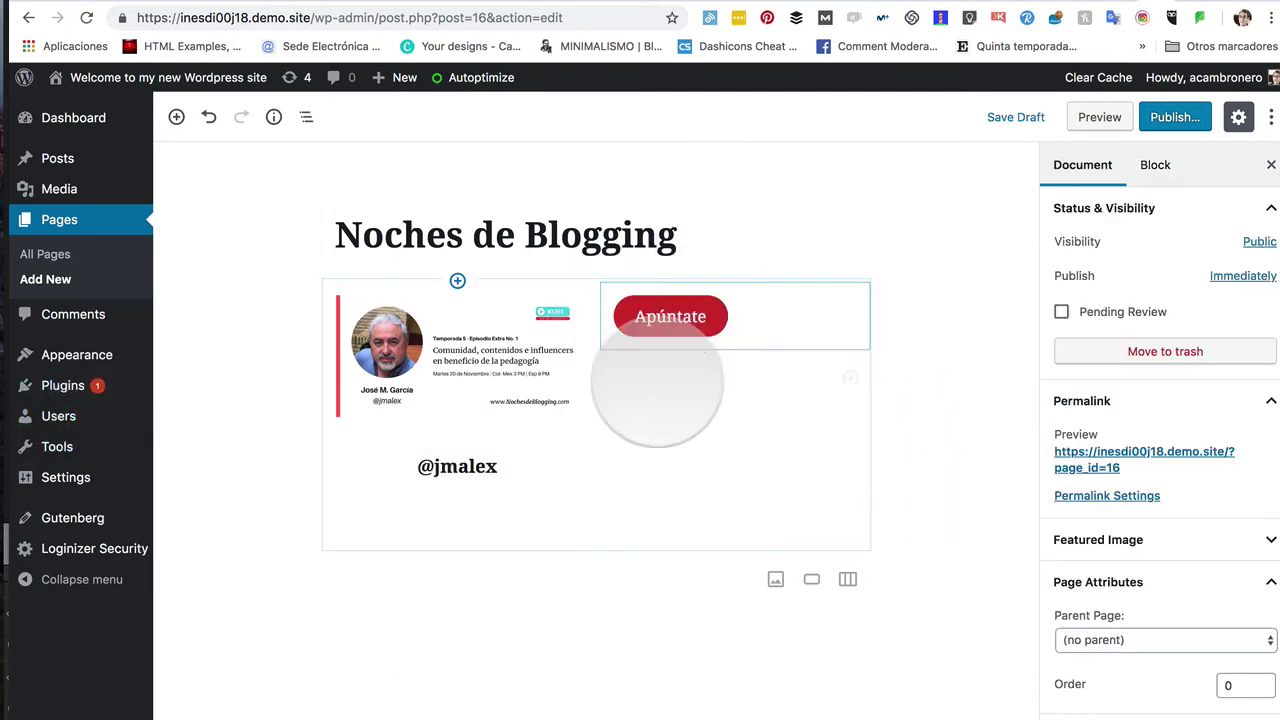
# Step: Resize the episode image by dragging, then preview the page in a new tab
pyautogui.moveTo(390, 400); pyautogui.dragTo(729, 309)
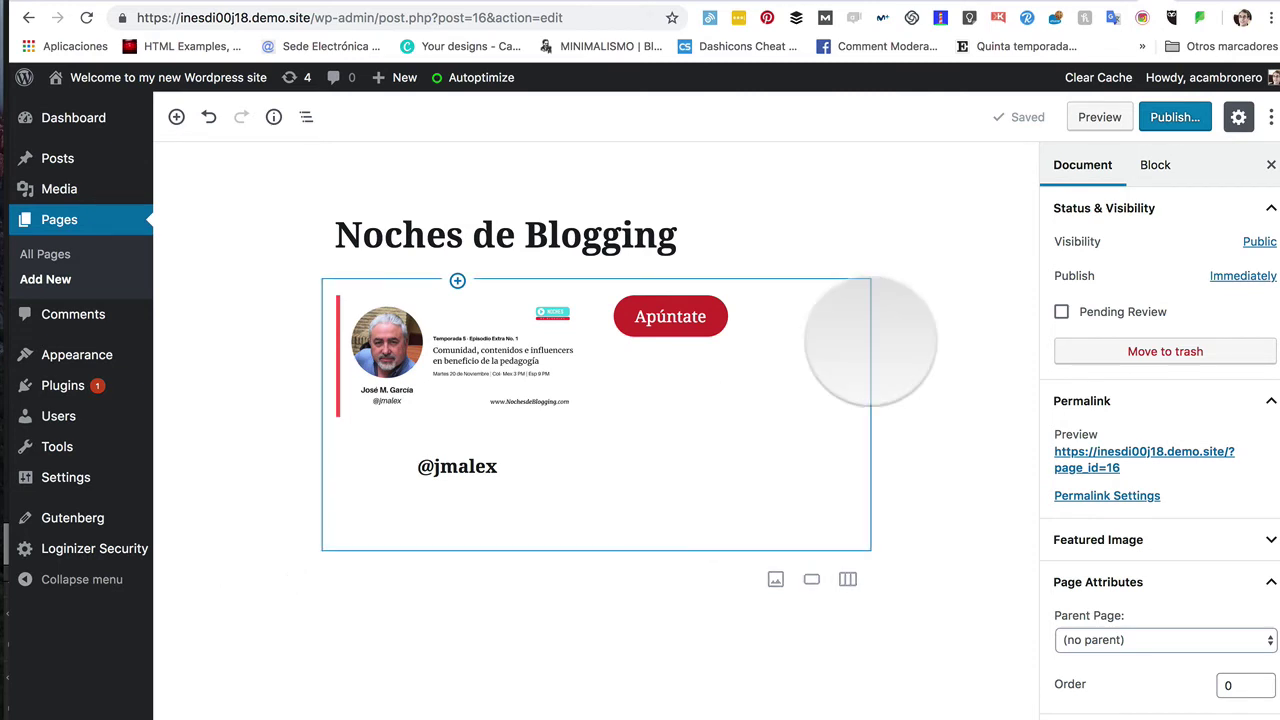
pyautogui.click(1100, 120)
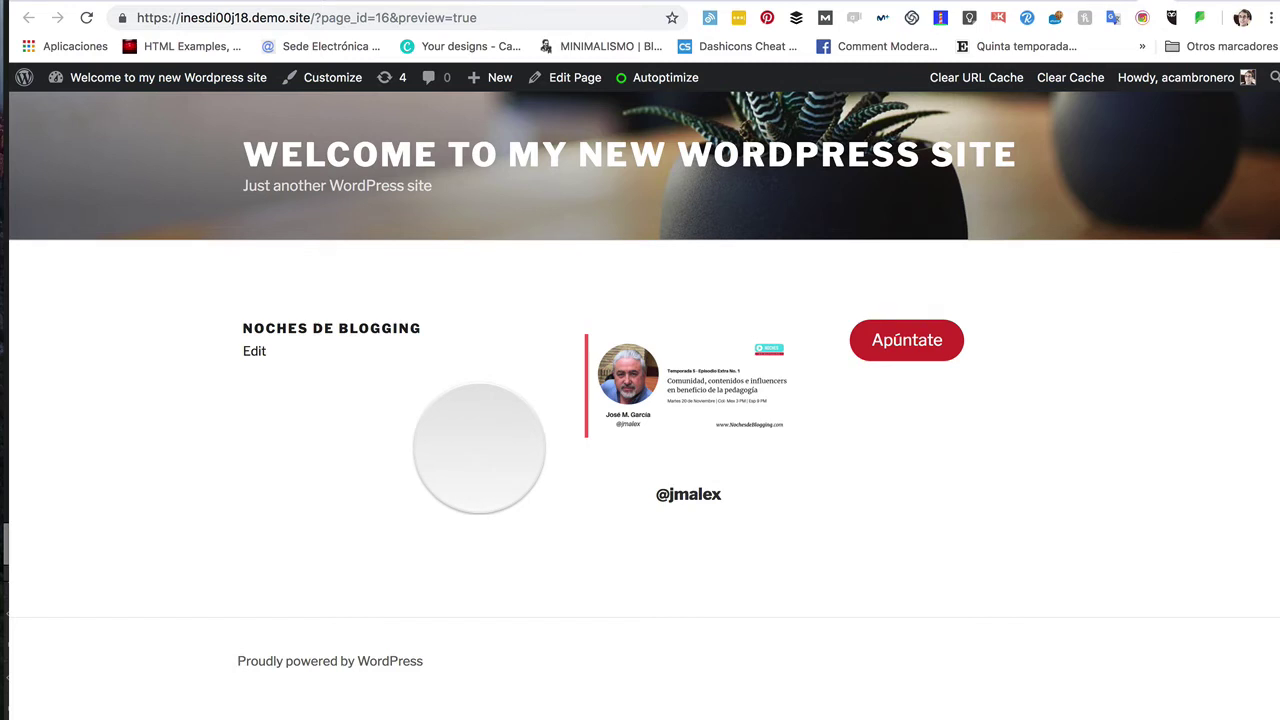
# Step: Leave the preview and return to the block editor tab
pyautogui.press('super+w')
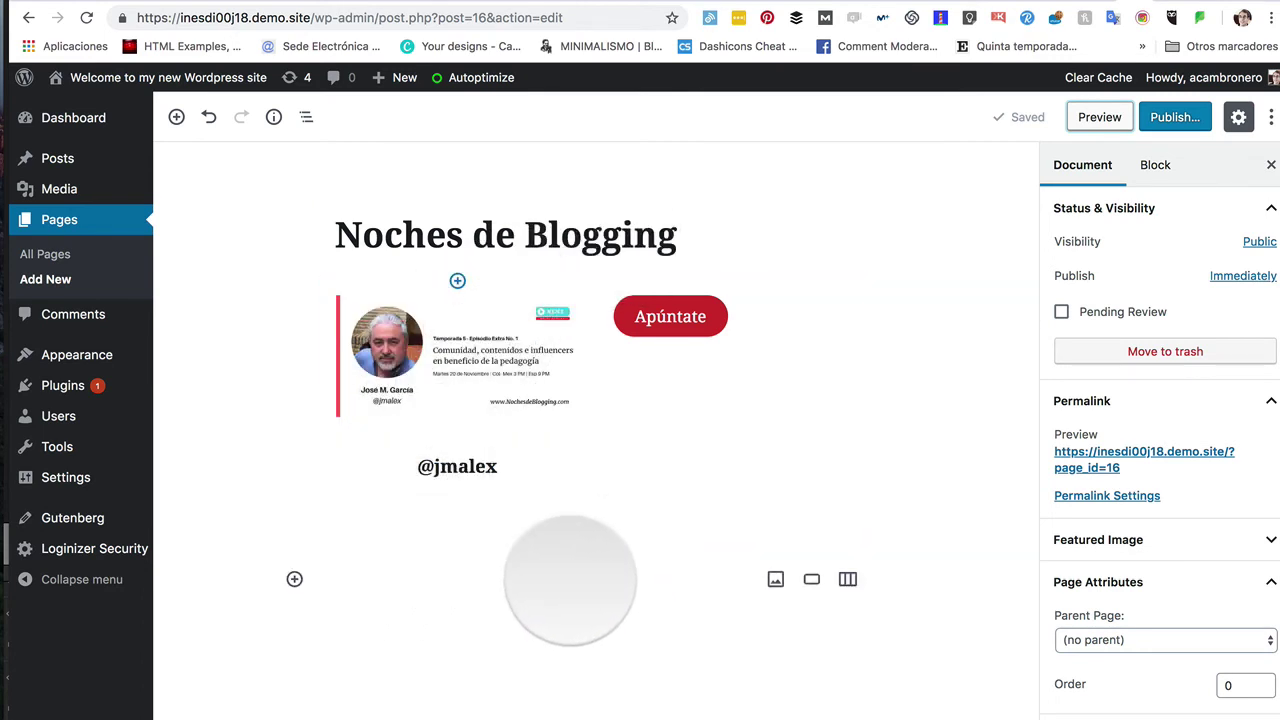
# Step: Hide the settings sidebar with Ctrl+Shift+comma so the page content widens
pyautogui.press('super+shift+comma')
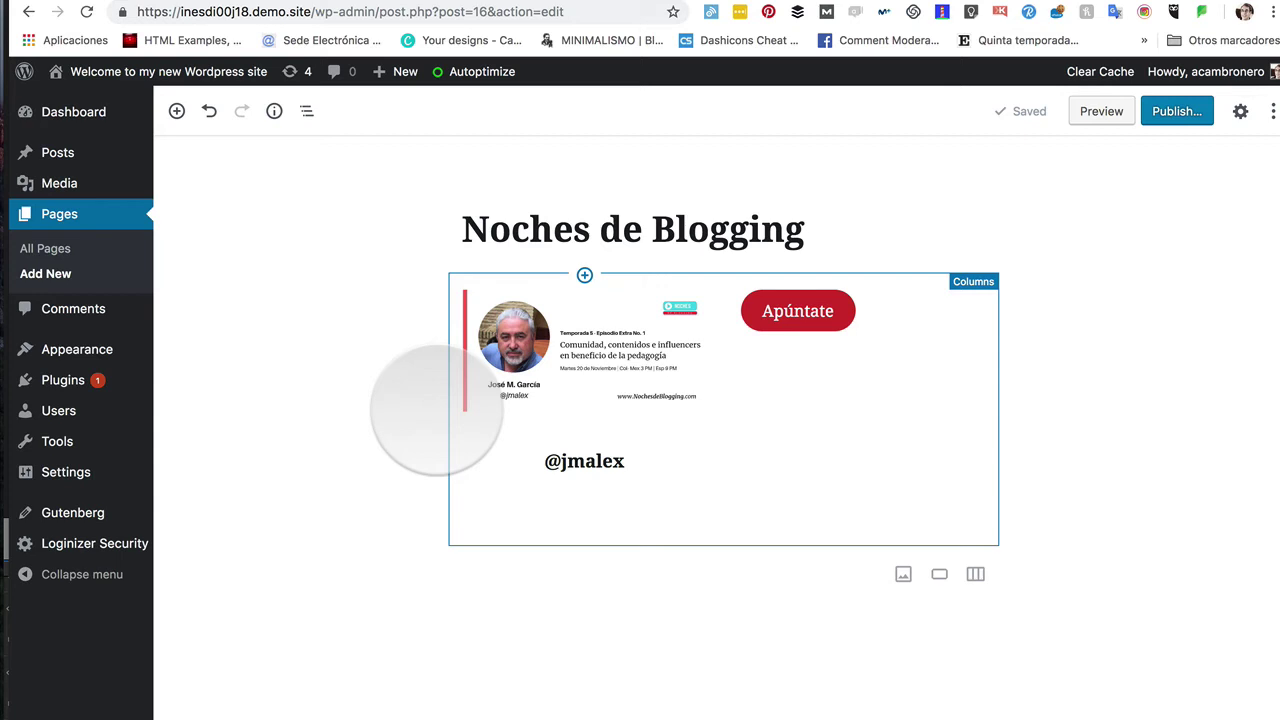
# Step: Select the whole Columns block and open its More options menu
pyautogui.click(436, 408)
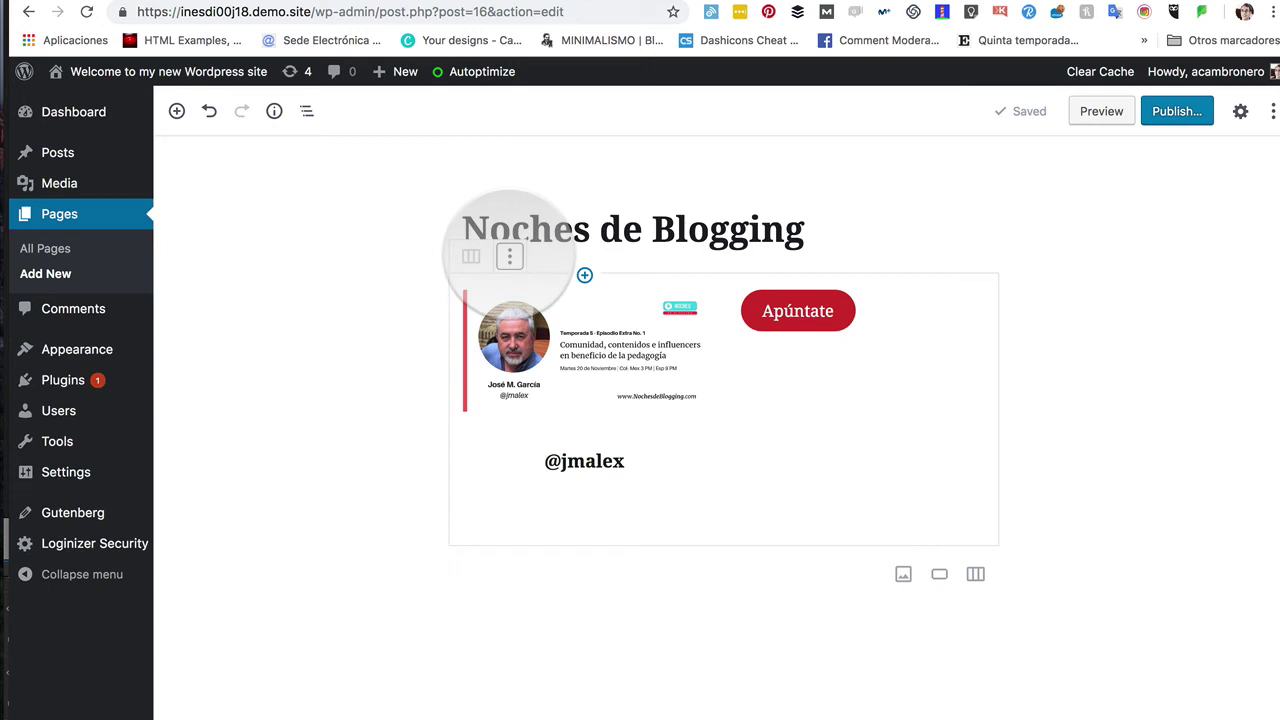
pyautogui.click(510, 257)
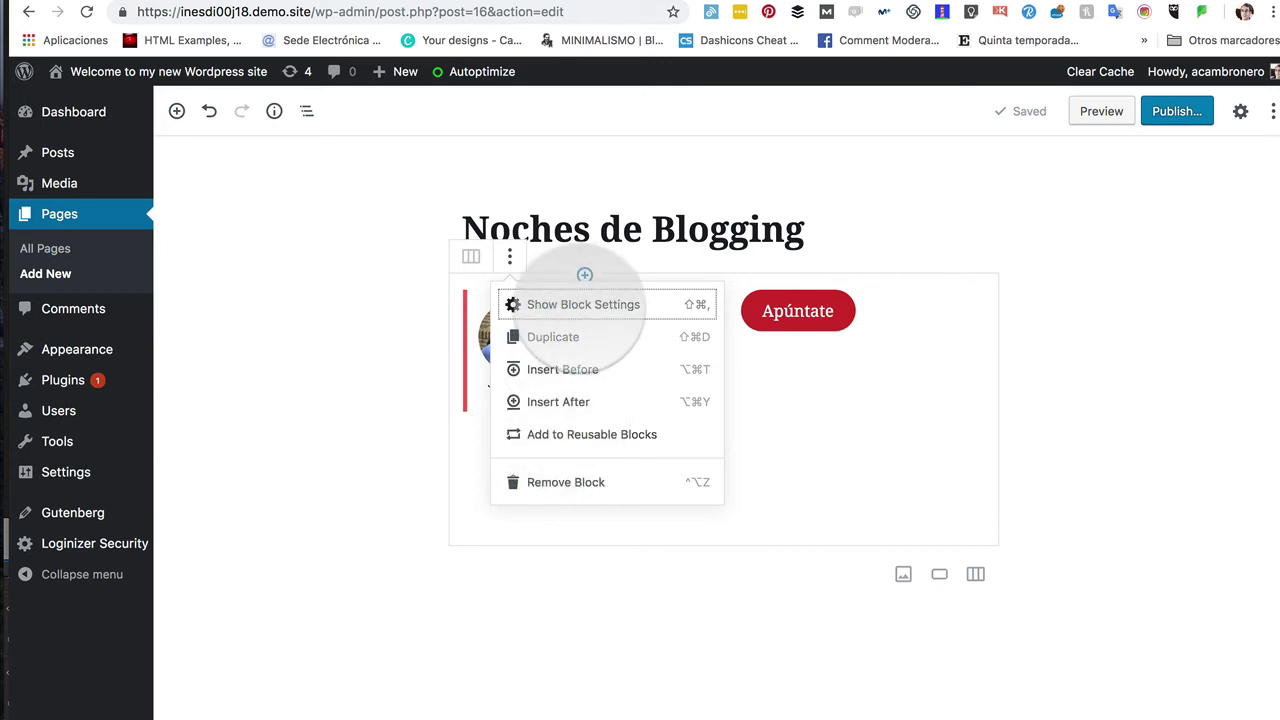
# Step: Show the Columns block settings, with the column count at 2
pyautogui.click(584, 304)
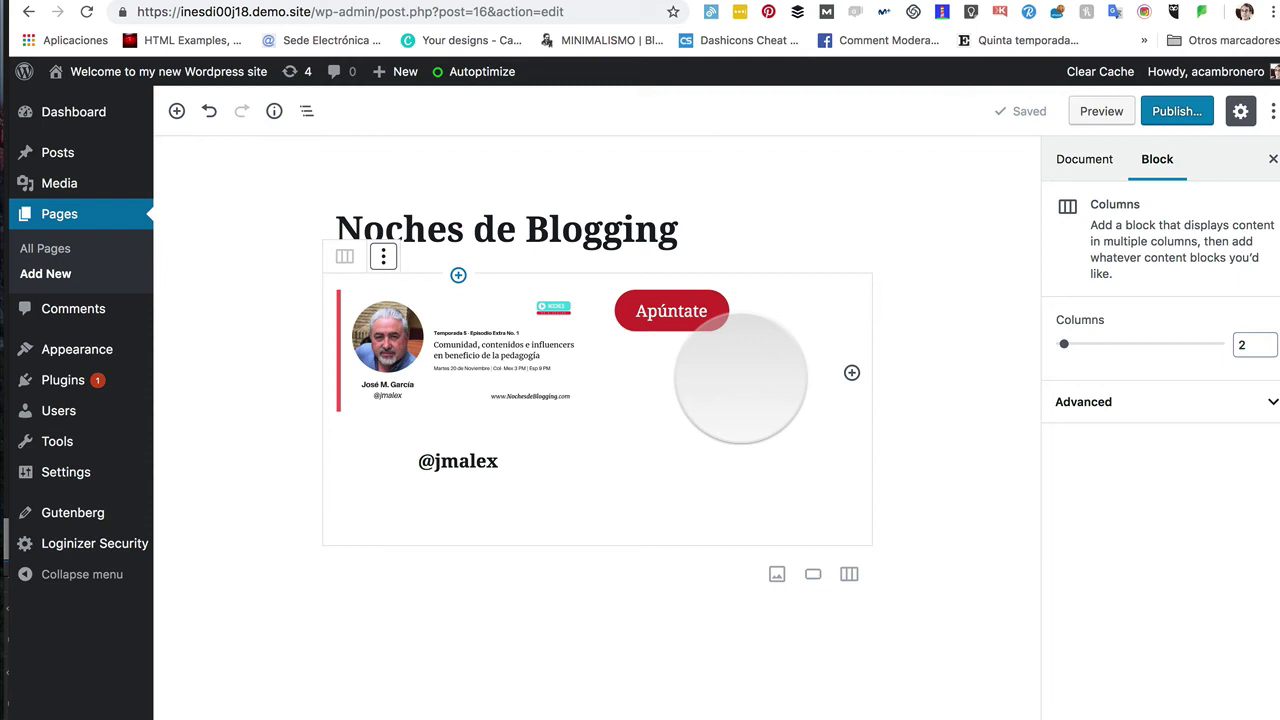
# Step: Expand the Columns block's Advanced settings, close the sidebar, and select the episode image
pyautogui.click(1245, 405)
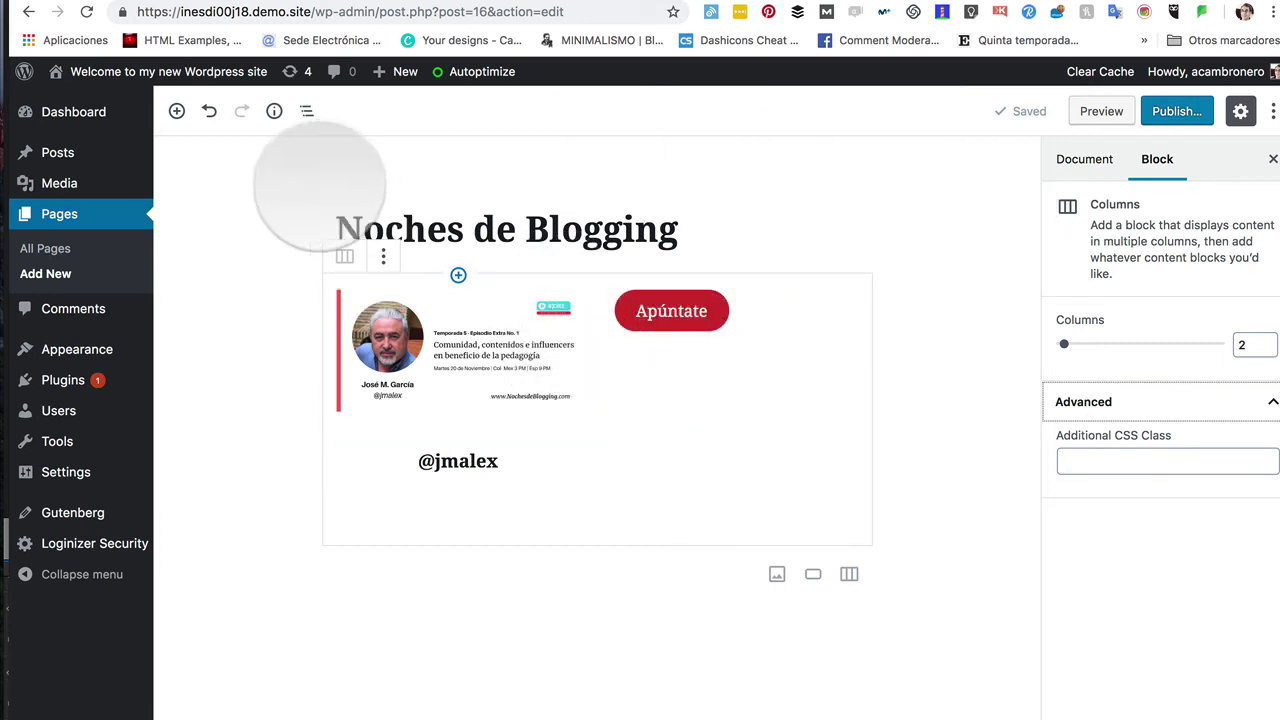
pyautogui.click(1273, 159)
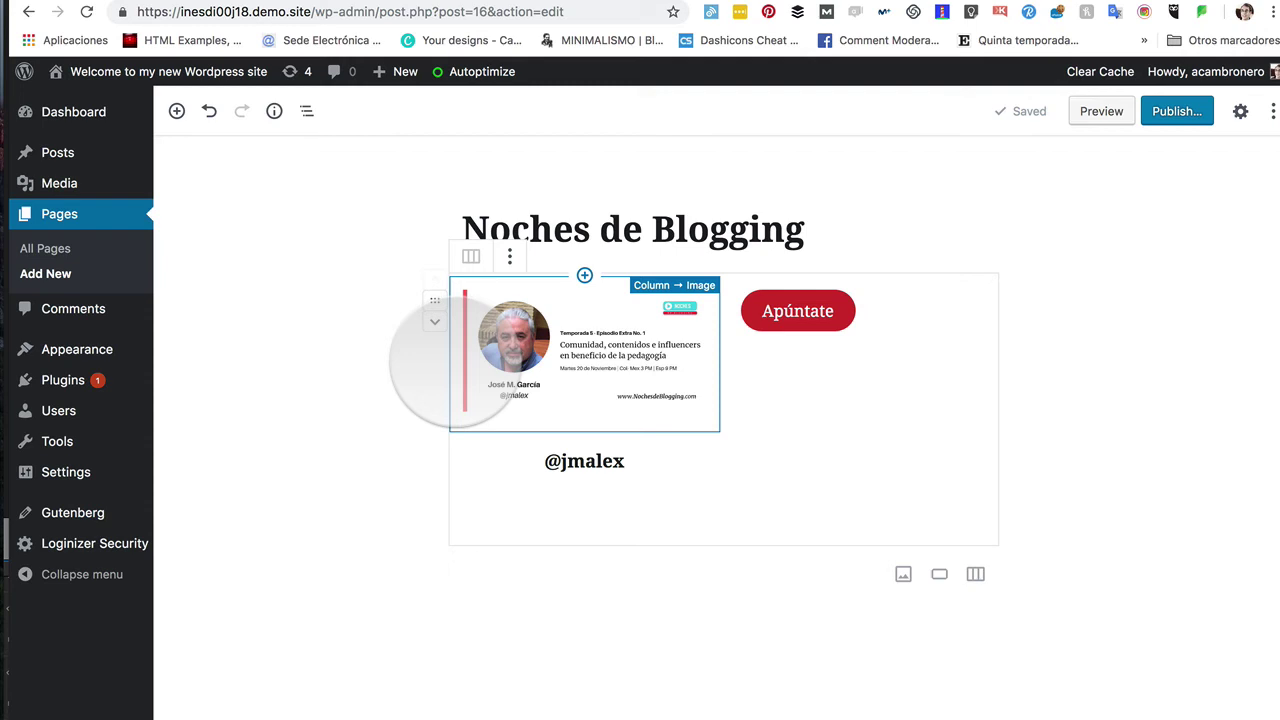
pyautogui.click(455, 362)
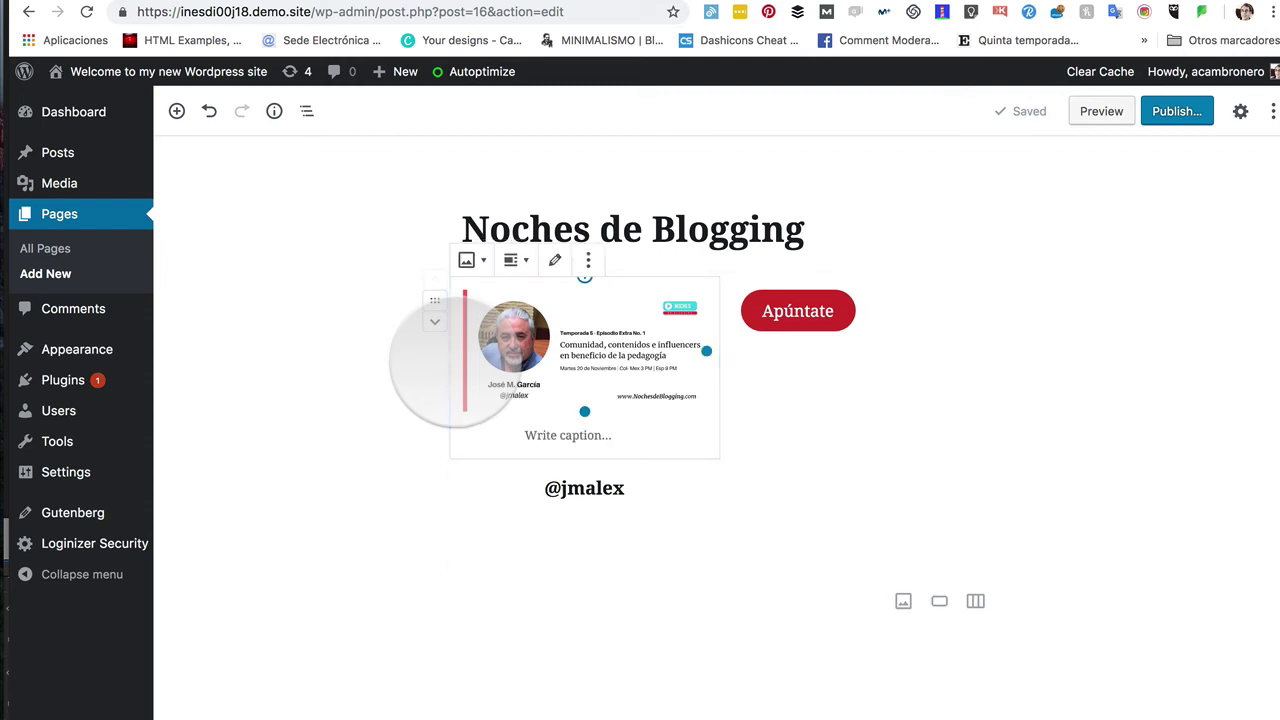
# Step: Set the episode image's Image Dimensions to 25%, making it 256 × 128 pixels
pyautogui.moveTo(440, 300); pyautogui.dragTo(486, 263)
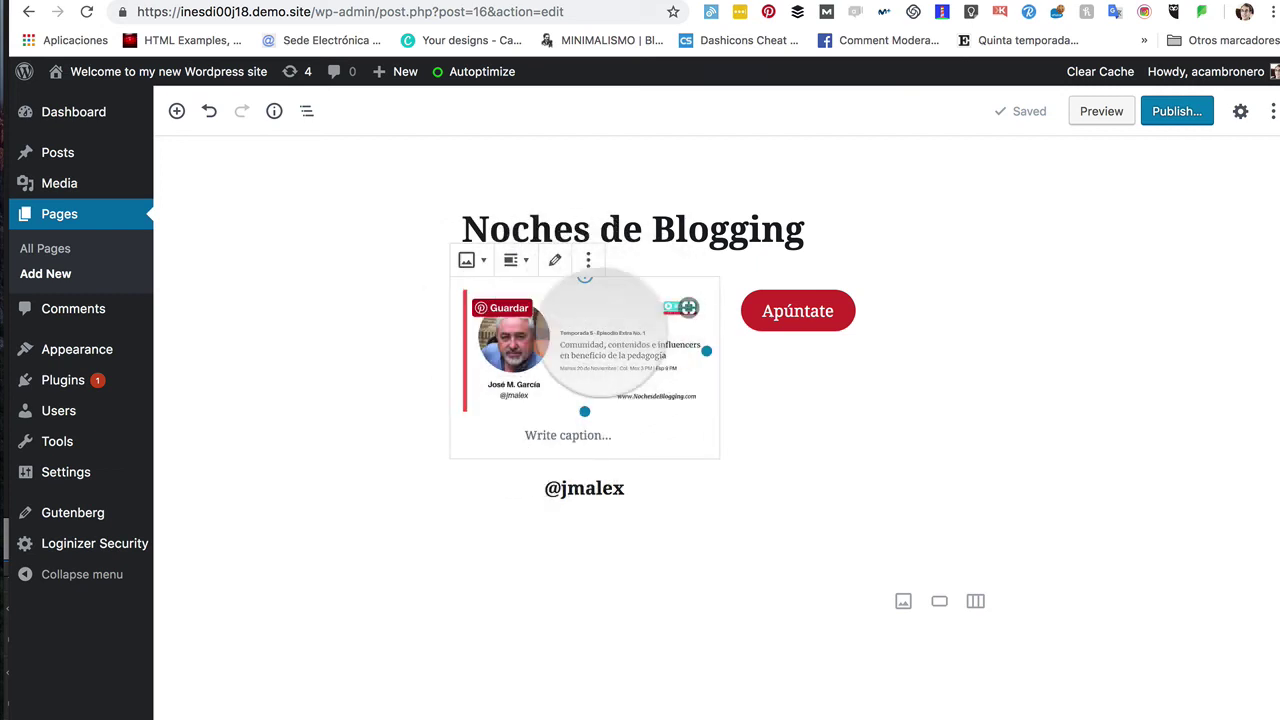
pyautogui.click(588, 260)
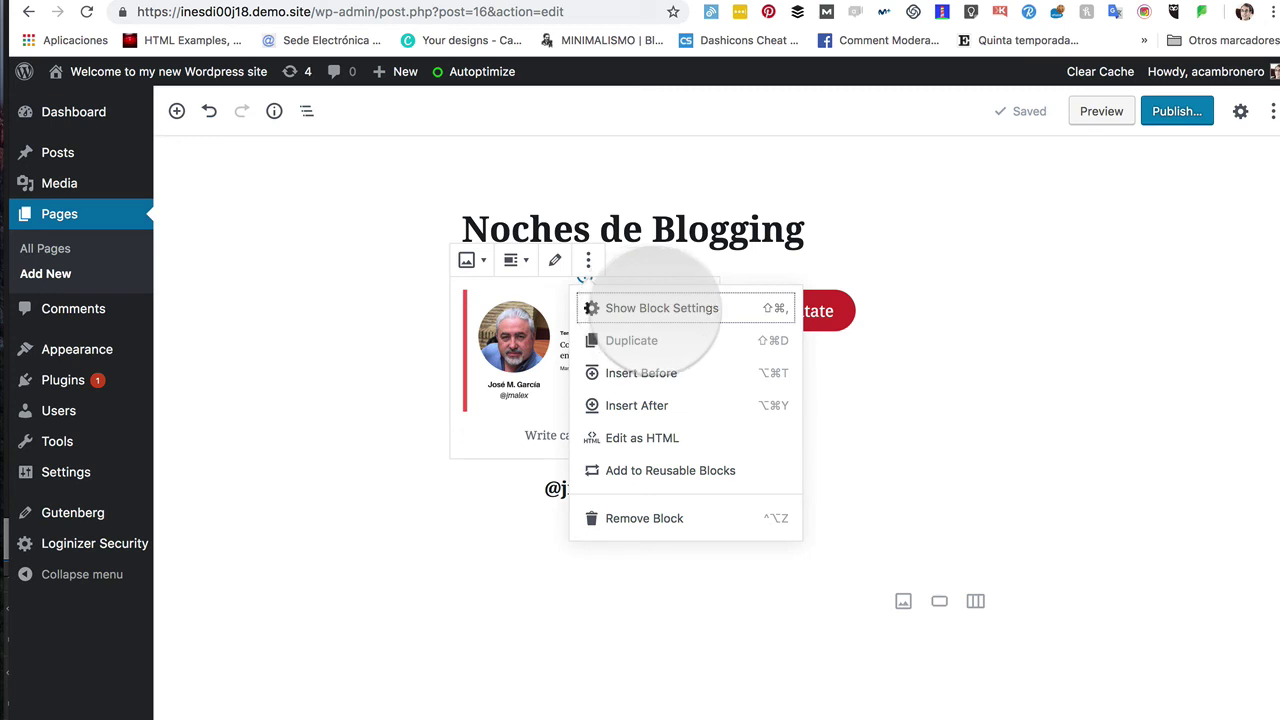
pyautogui.click(658, 307)
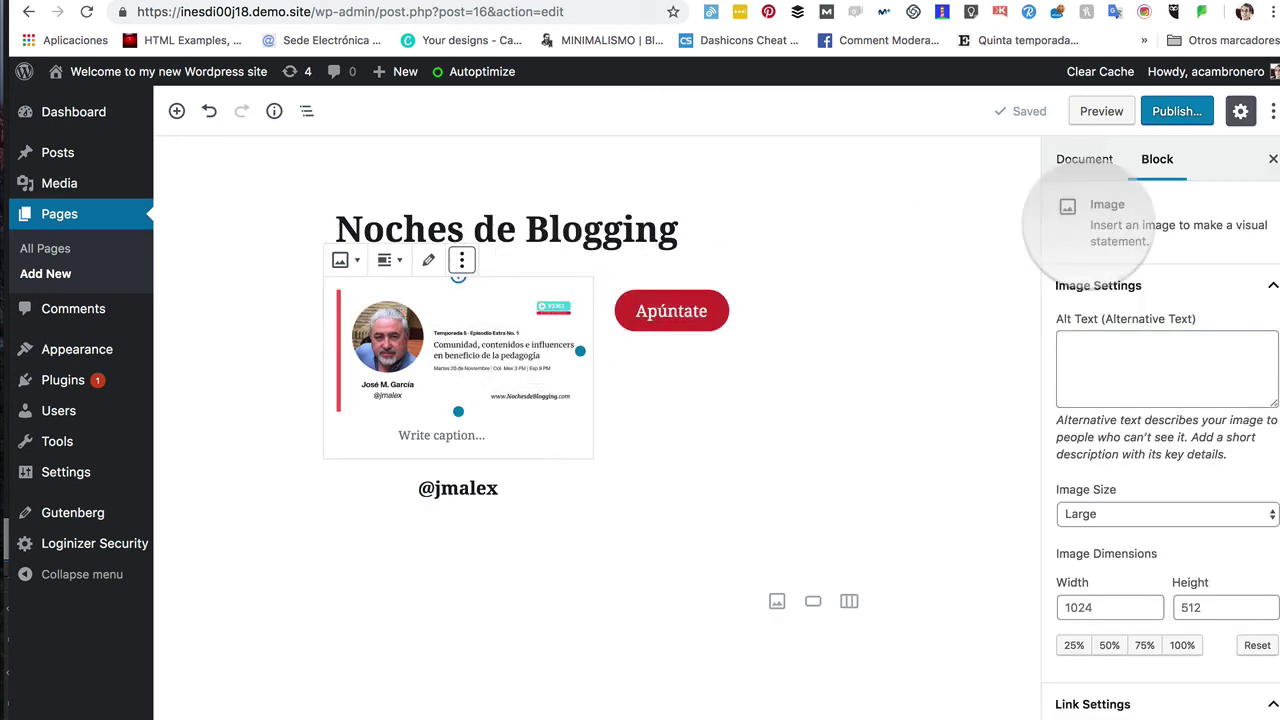
pyautogui.scroll(-2, 1127, 525)
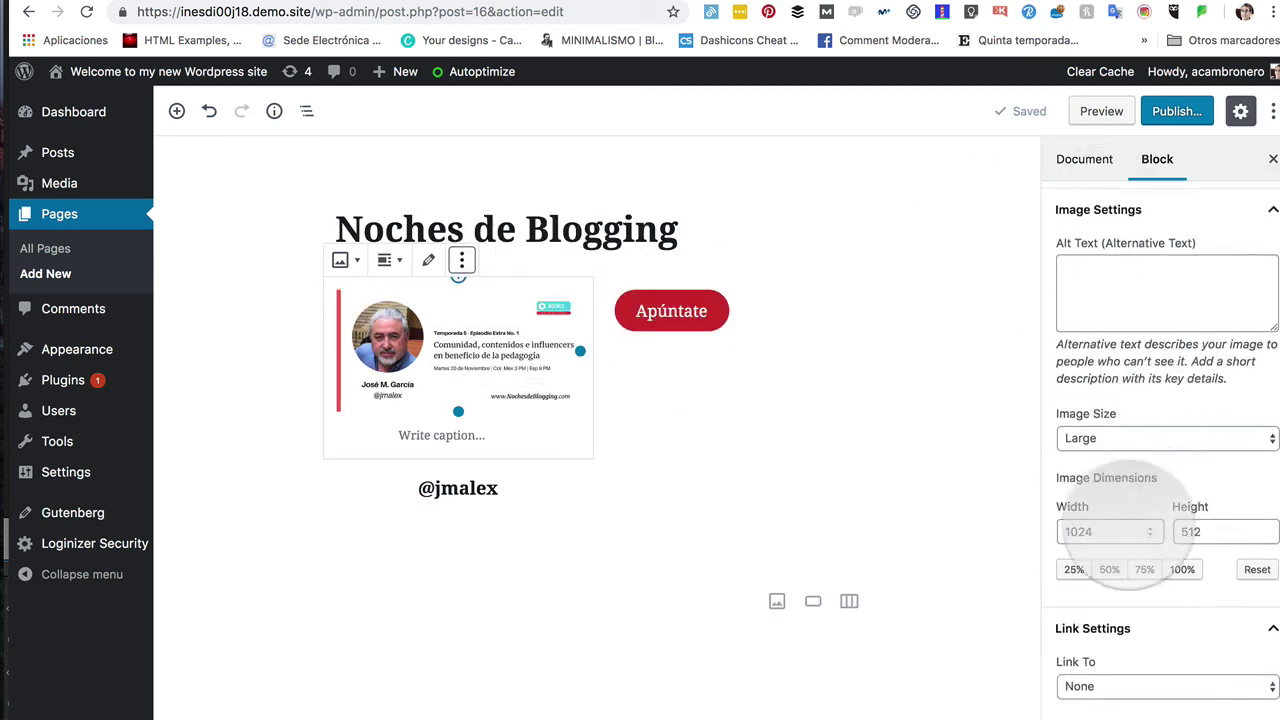
pyautogui.scroll(-1, 1130, 525)
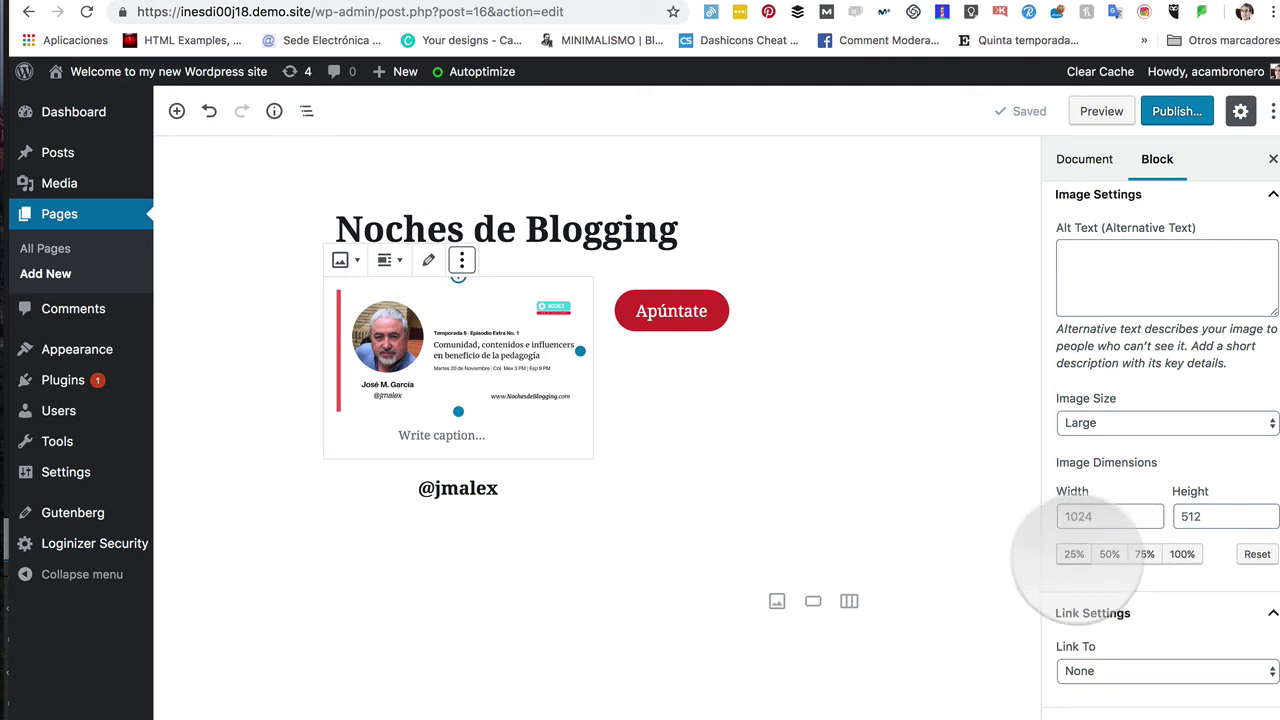
pyautogui.click(1073, 554)
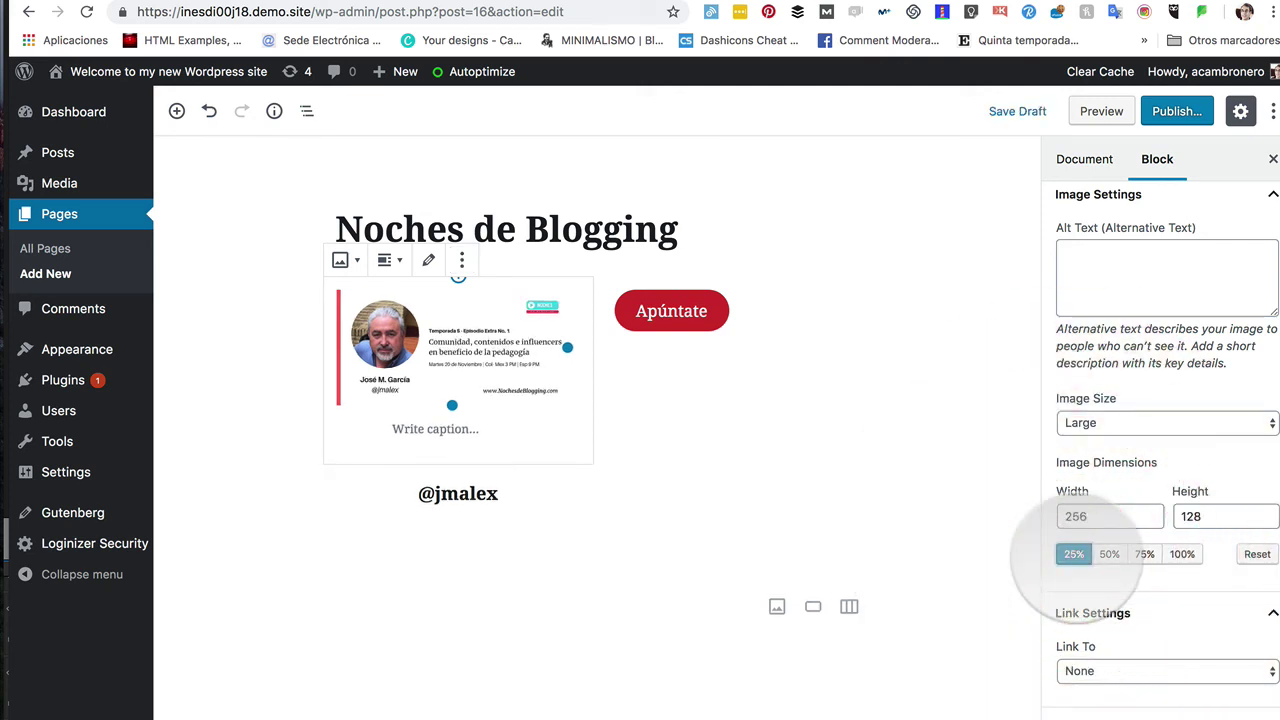
pyautogui.click(1182, 554)
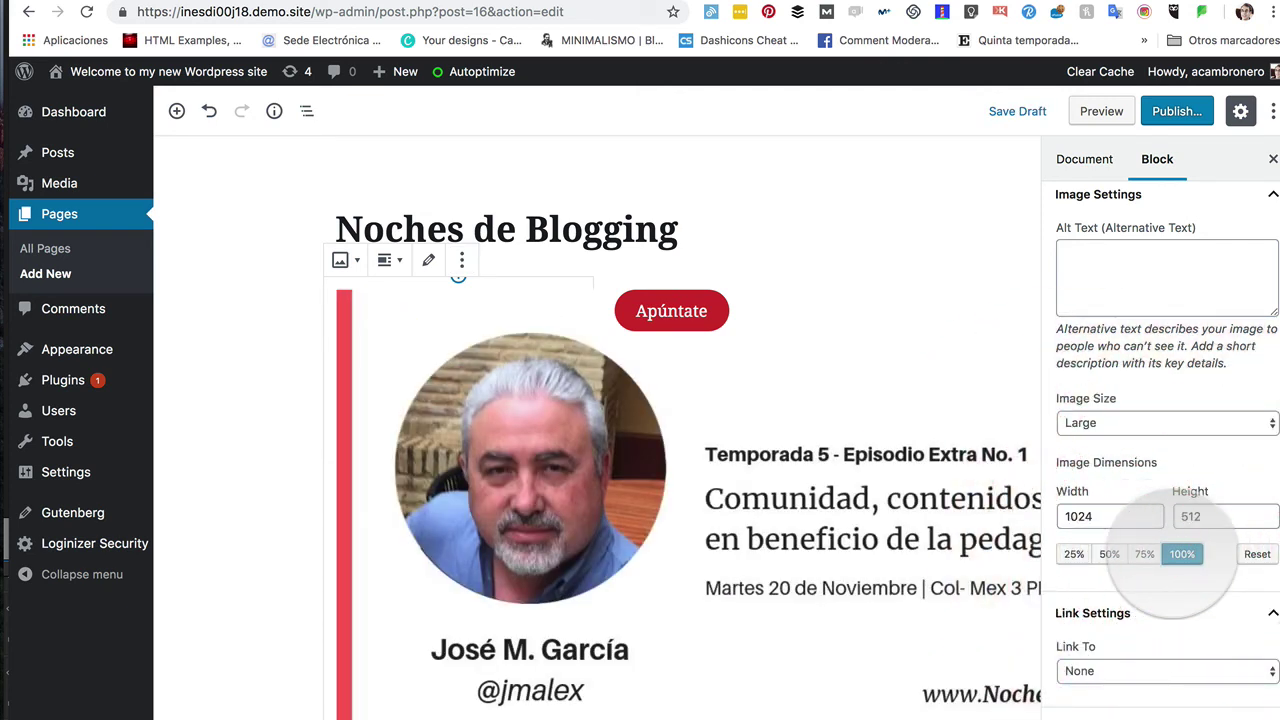
pyautogui.click(1073, 554)
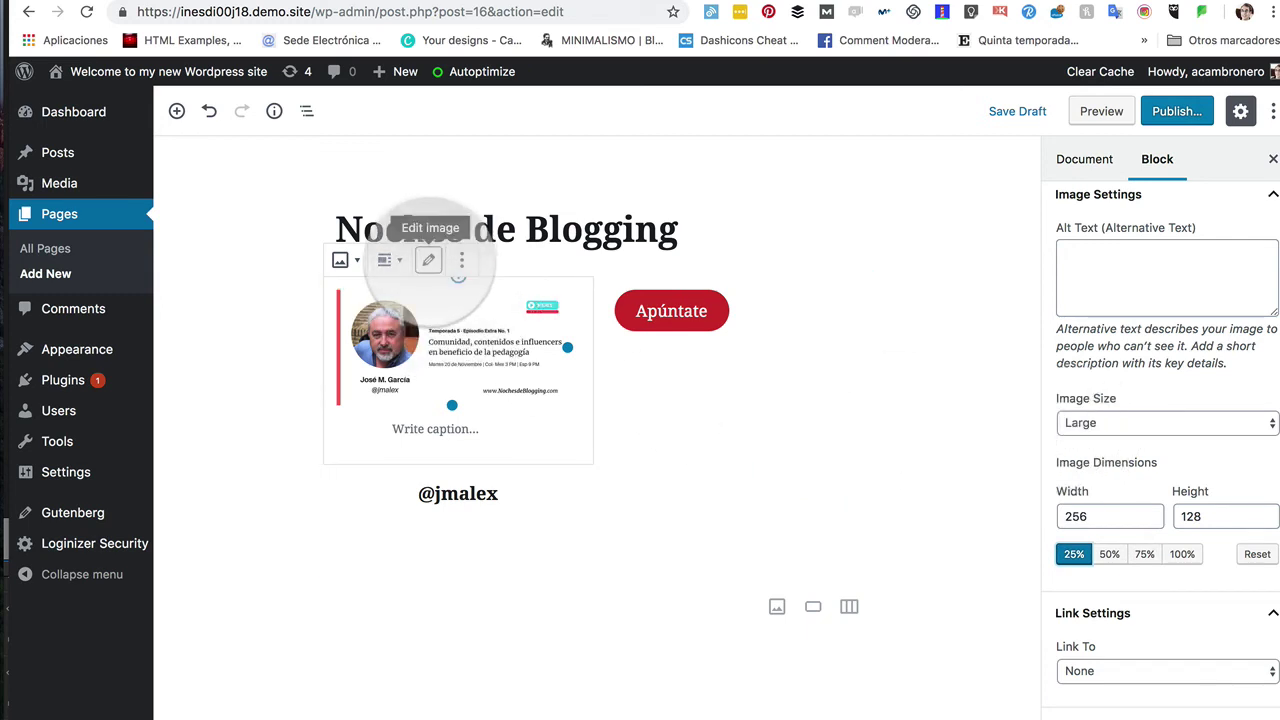
pyautogui.click(428, 260)
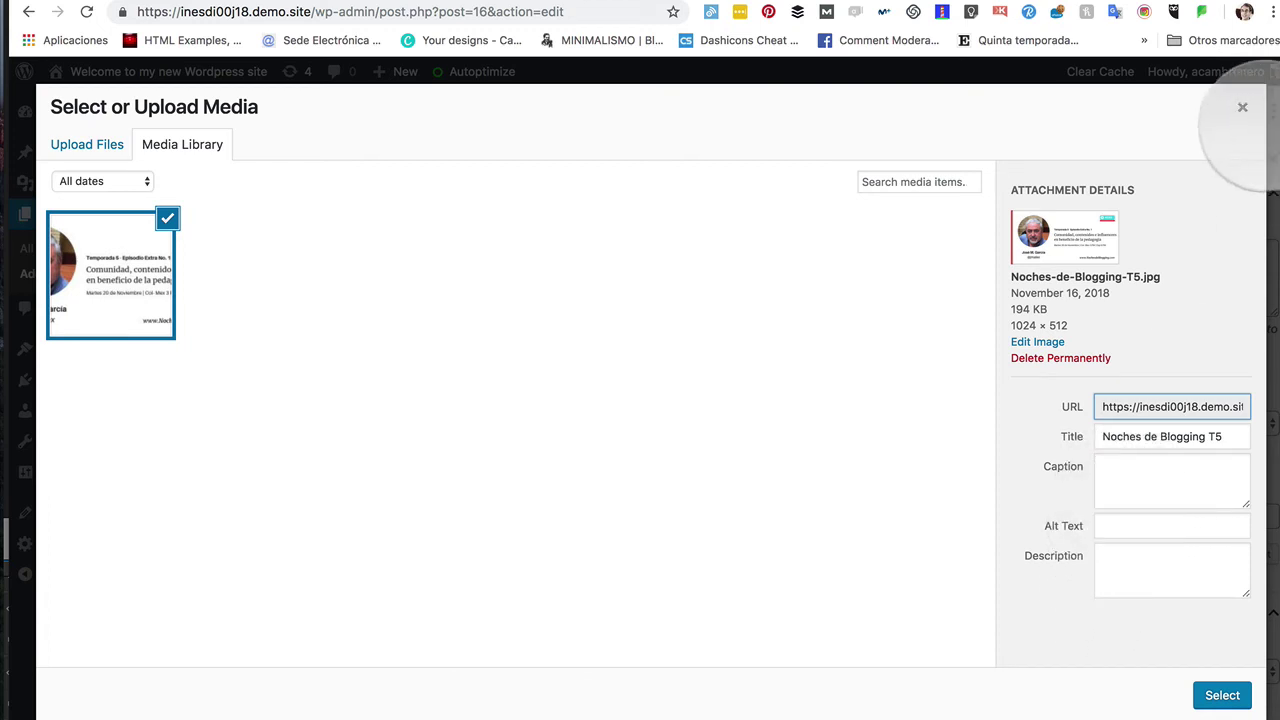
pyautogui.click(1242, 107)
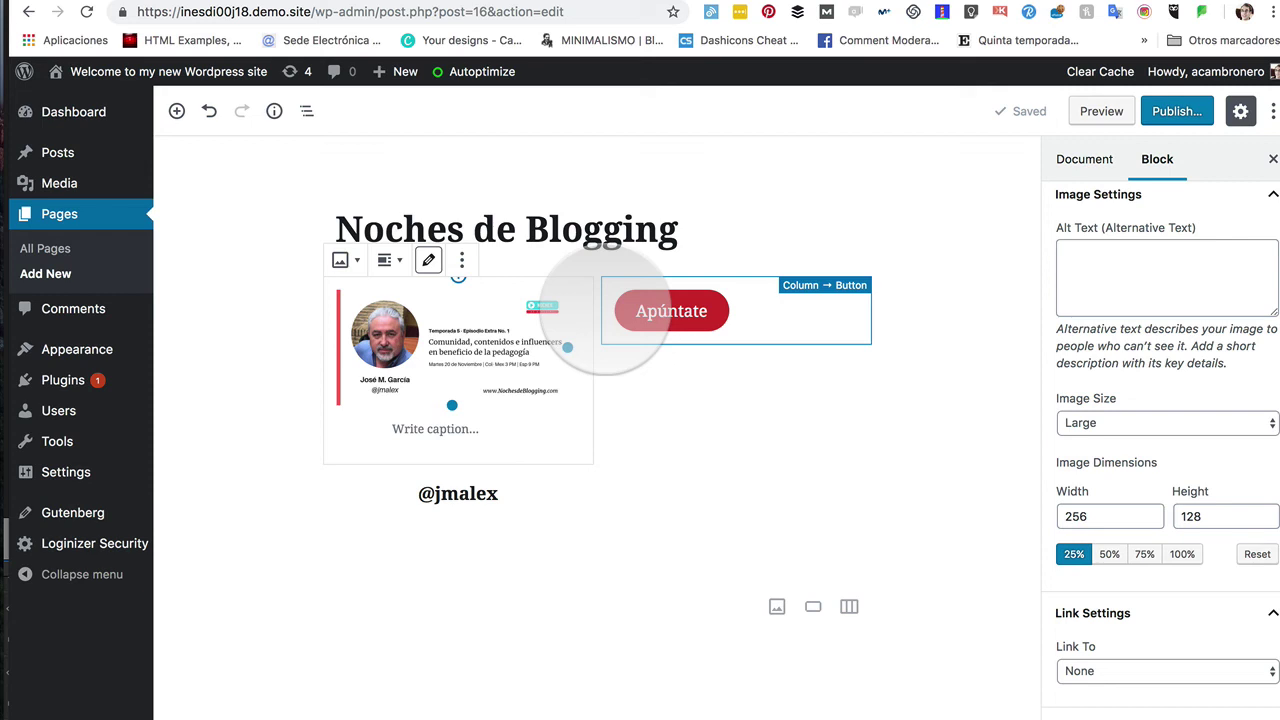
# Step: Toggle the Apúntate button's block settings off and on, then deselect it to show document settings
pyautogui.click(606, 318)
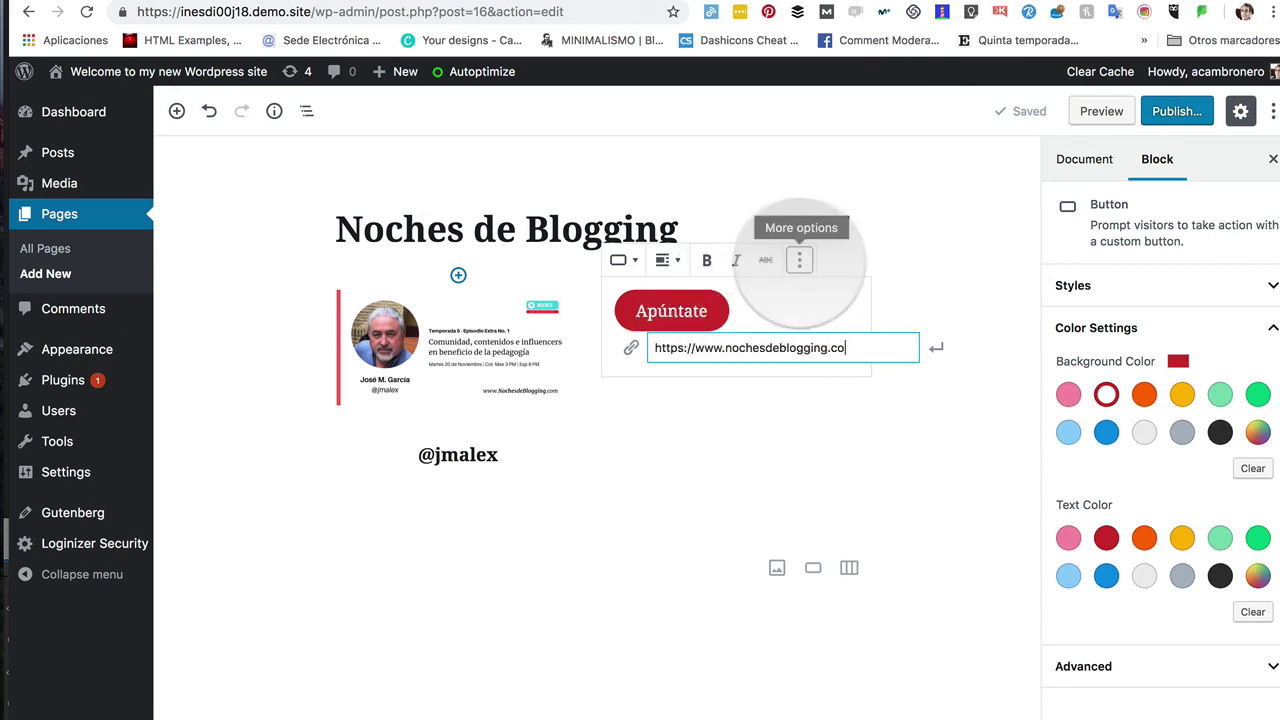
pyautogui.click(799, 260)
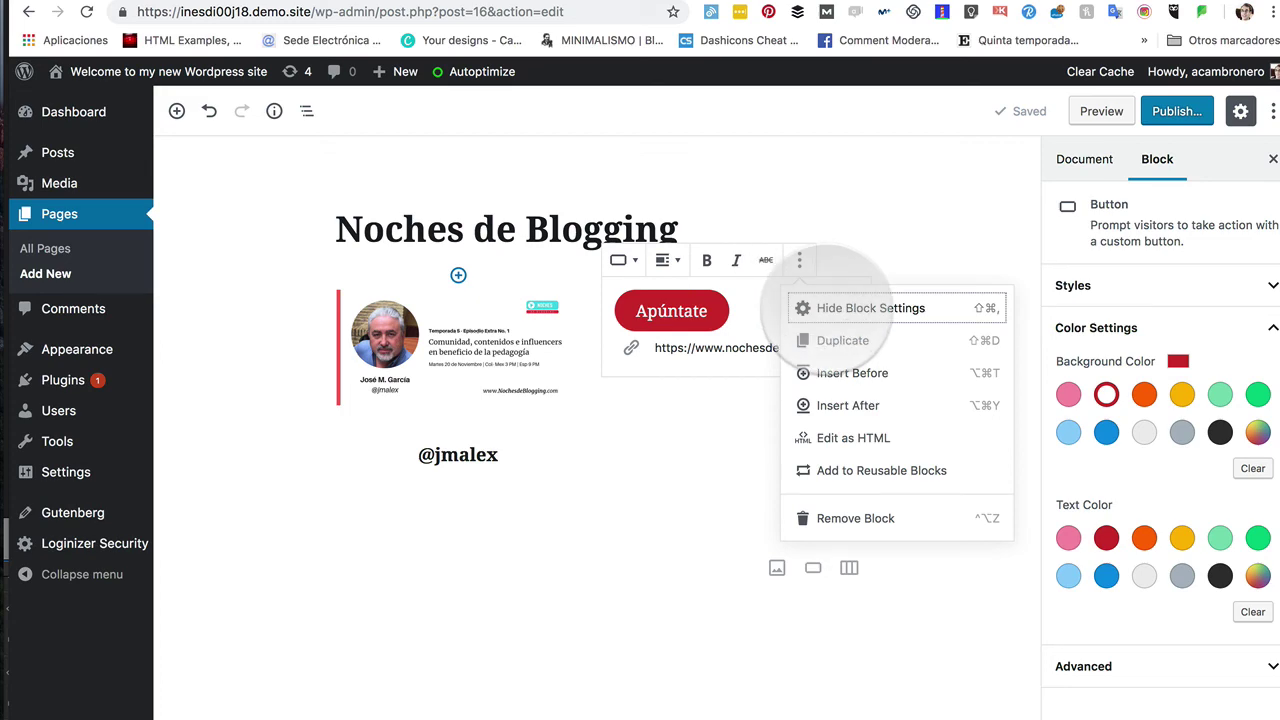
pyautogui.click(870, 308)
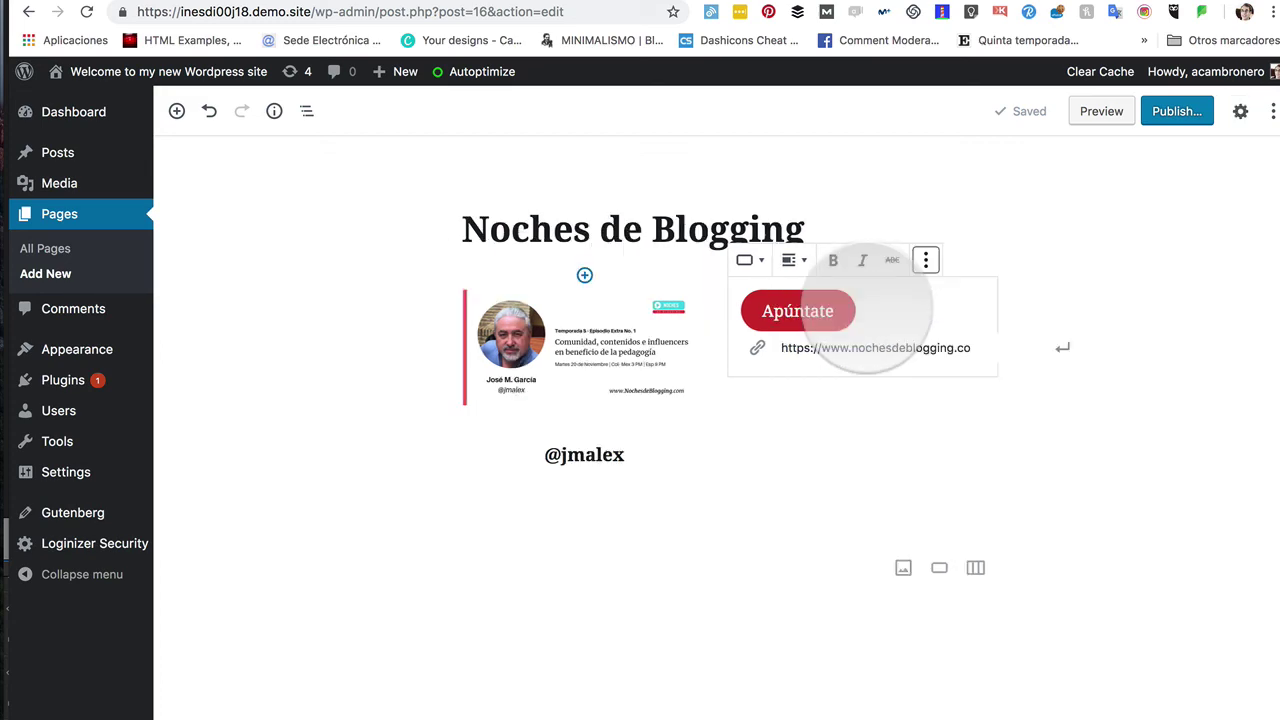
pyautogui.click(926, 260)
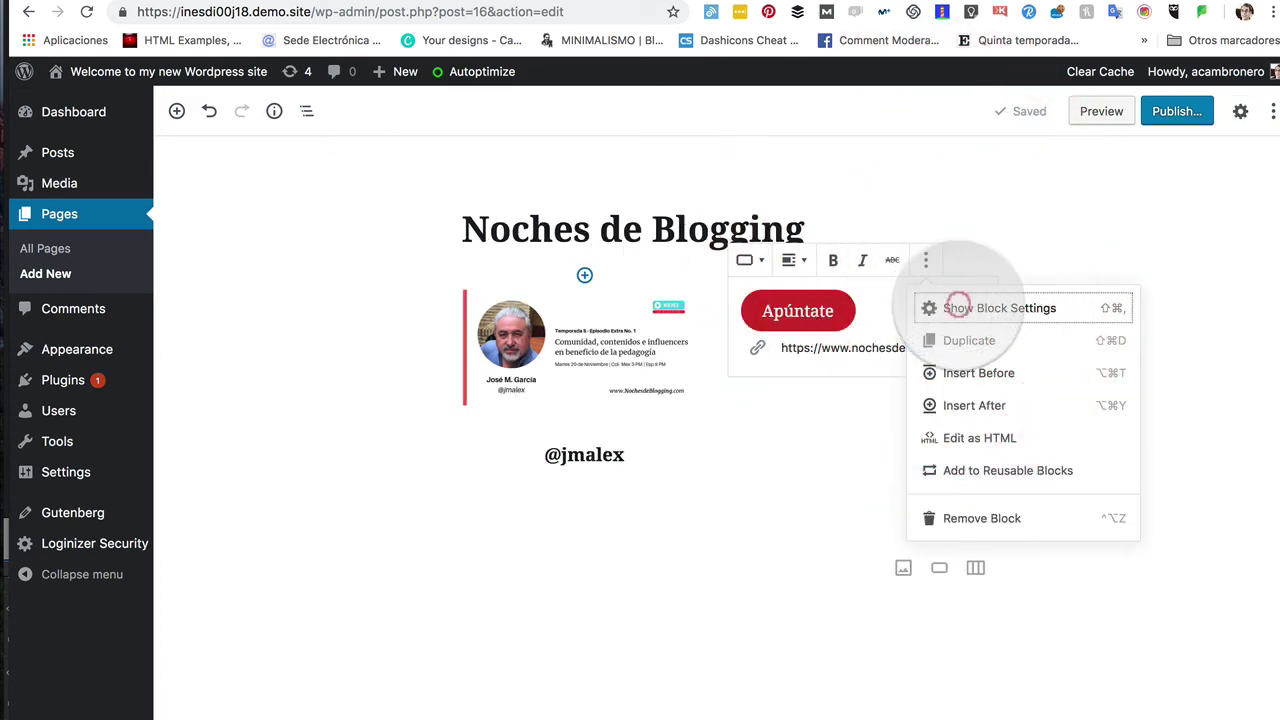
pyautogui.click(957, 308)
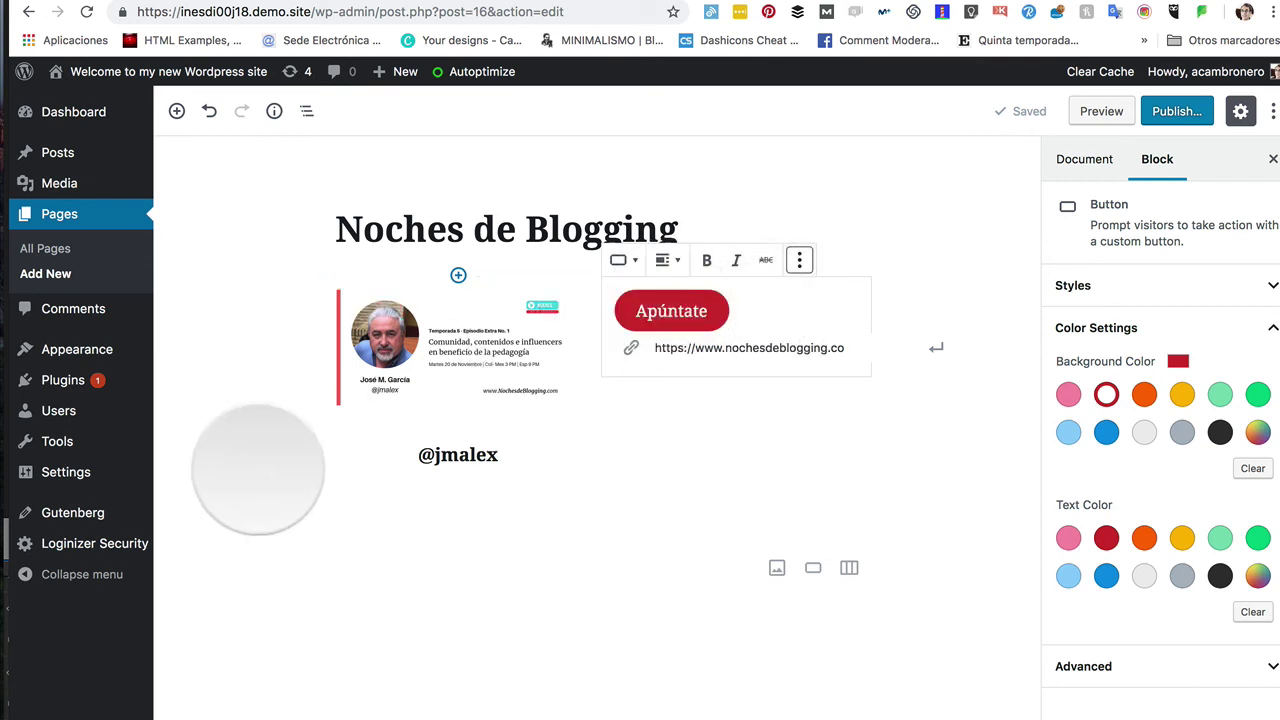
pyautogui.click(265, 452)
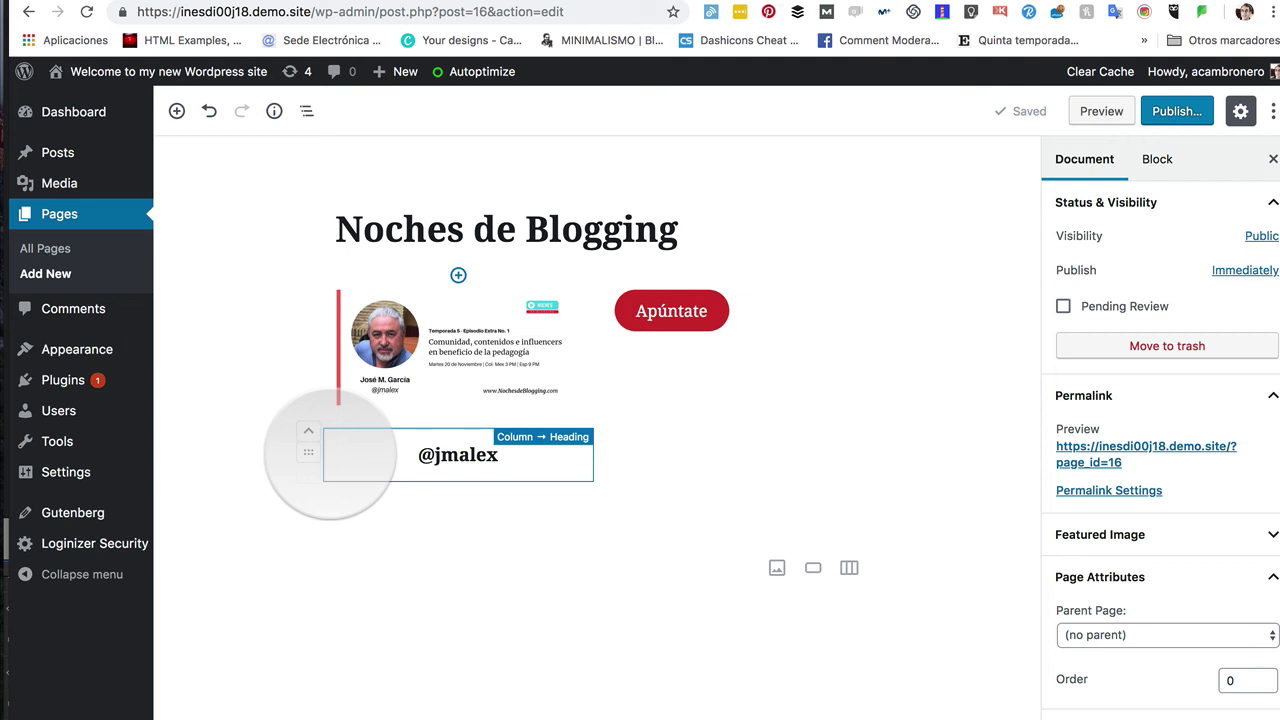
pyautogui.click(330, 453)
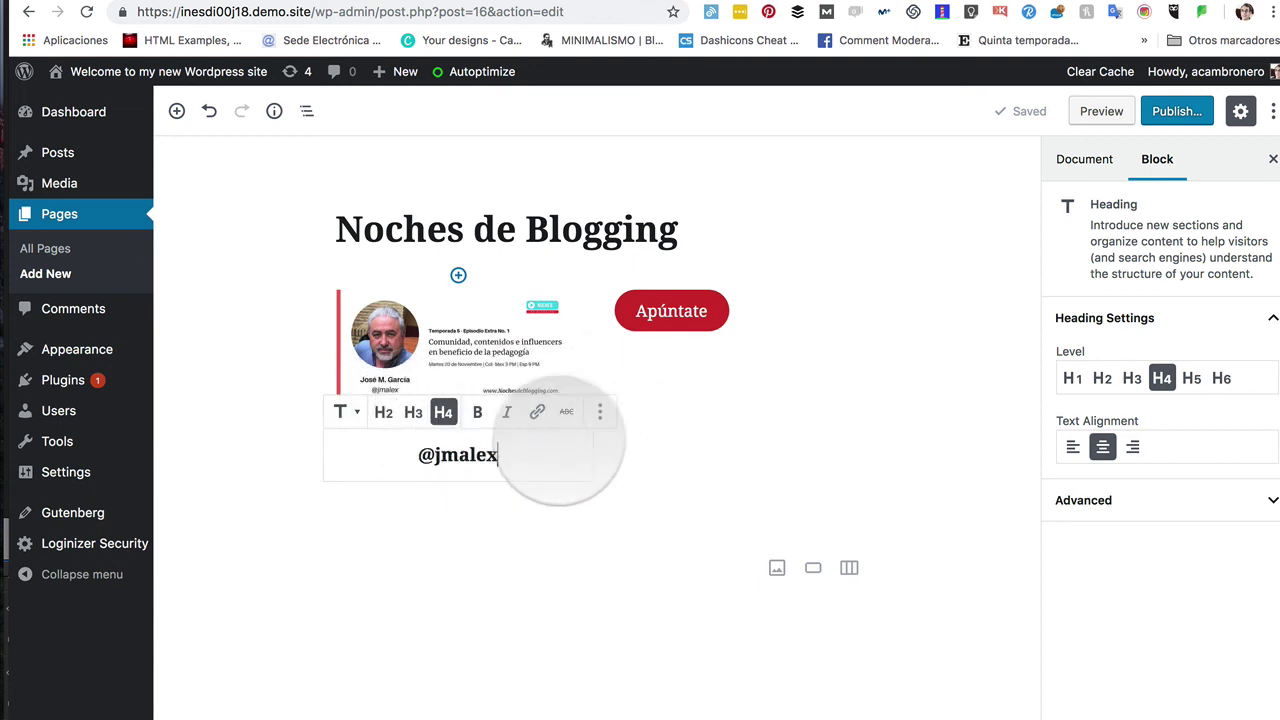
pyautogui.click(600, 411)
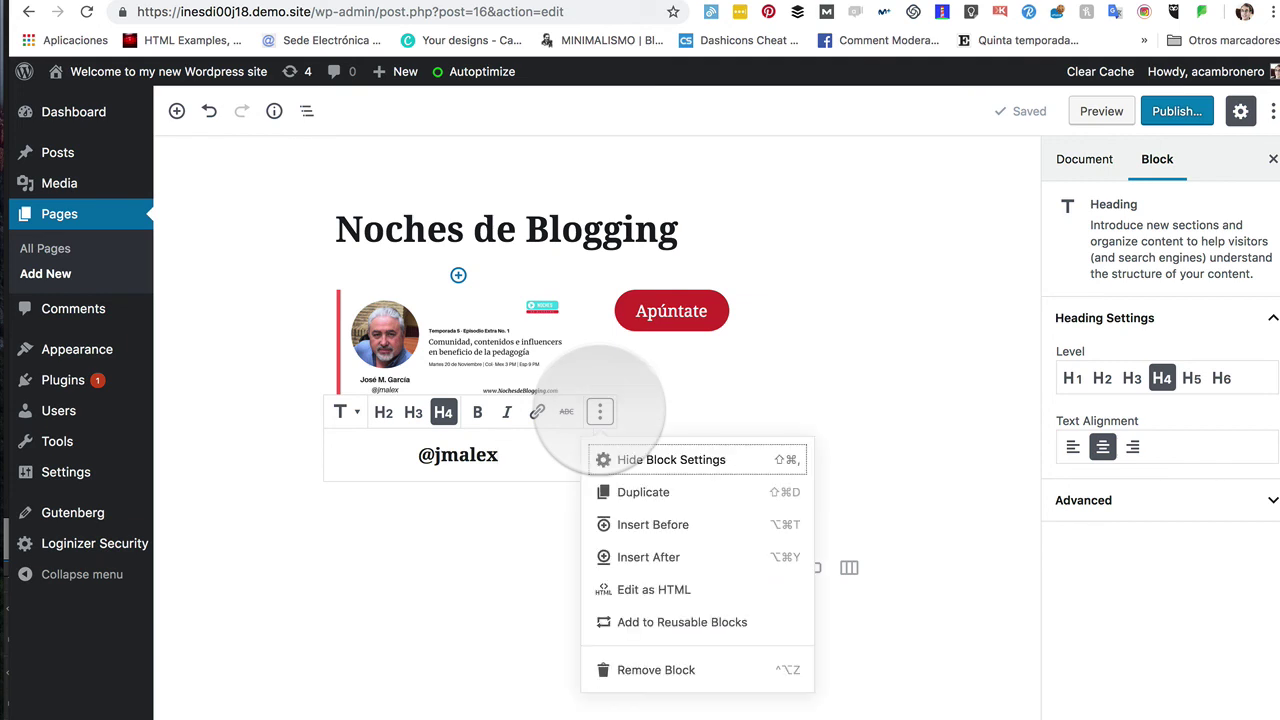
pyautogui.click(645, 456)
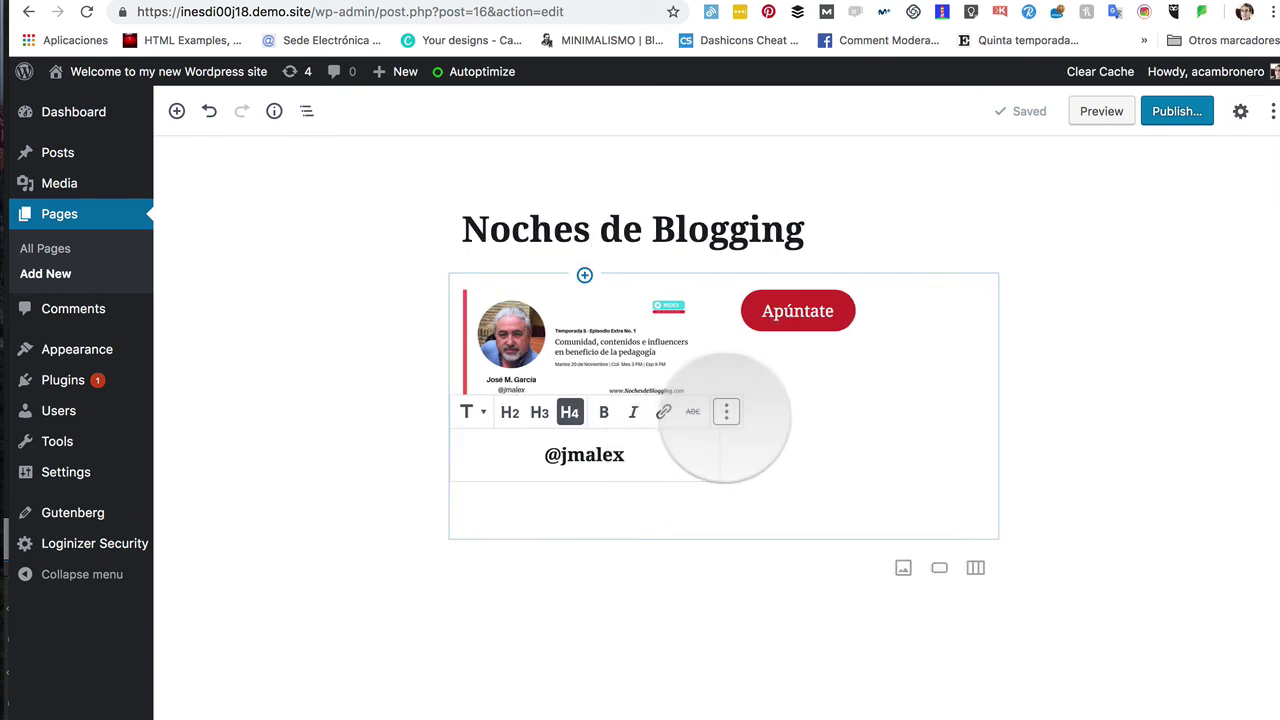
pyautogui.click(726, 411)
pyautogui.click(757, 458)
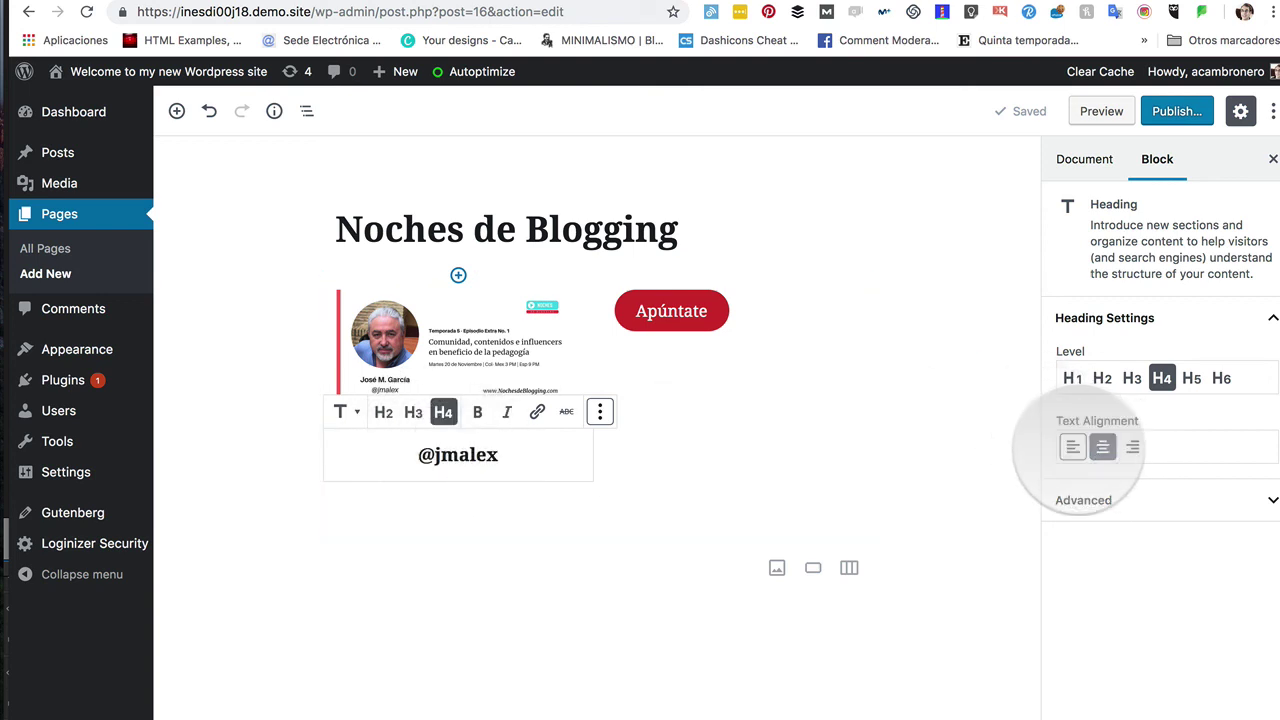
pyautogui.click(1072, 447)
pyautogui.click(1132, 447)
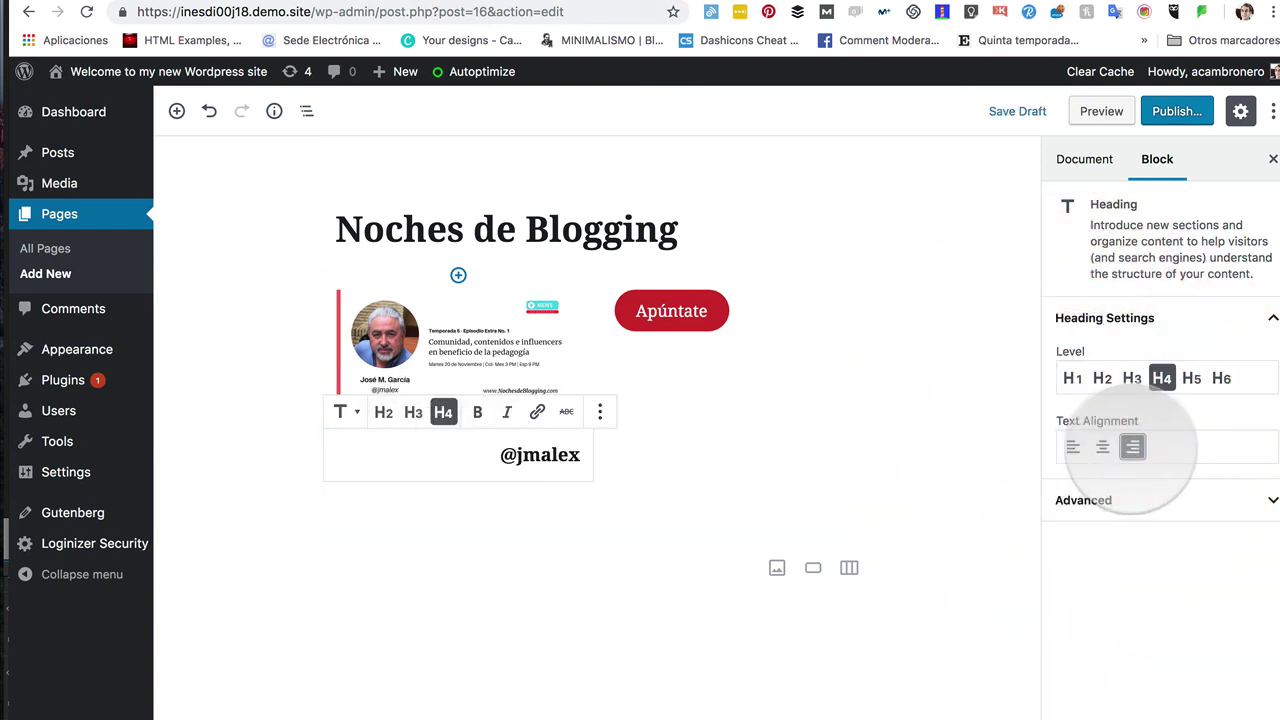
pyautogui.click(1102, 447)
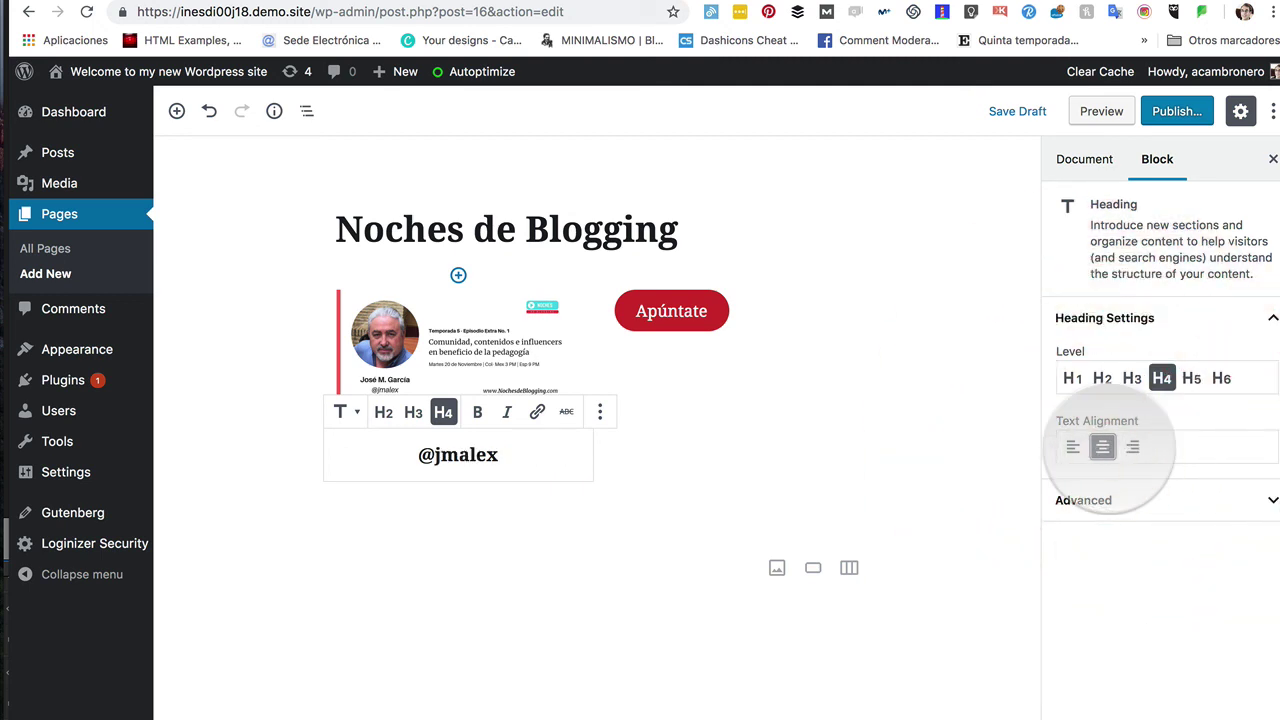
pyautogui.click(1191, 378)
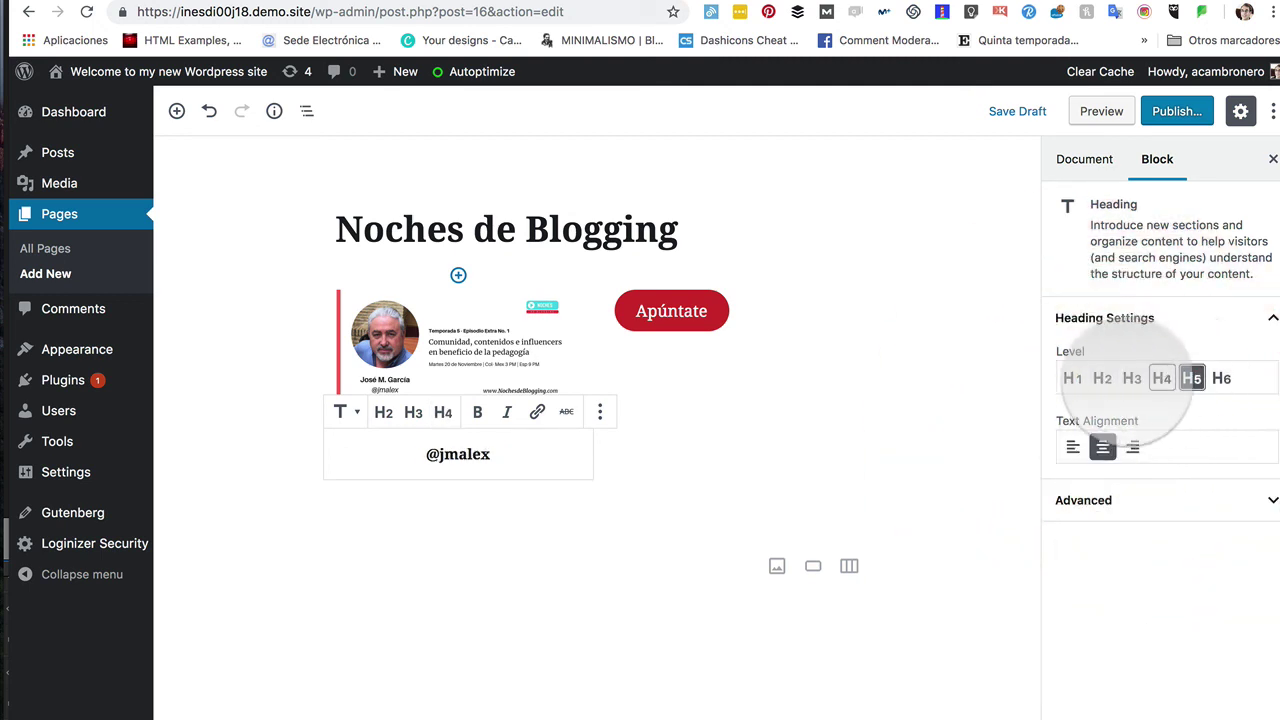
pyautogui.click(1102, 378)
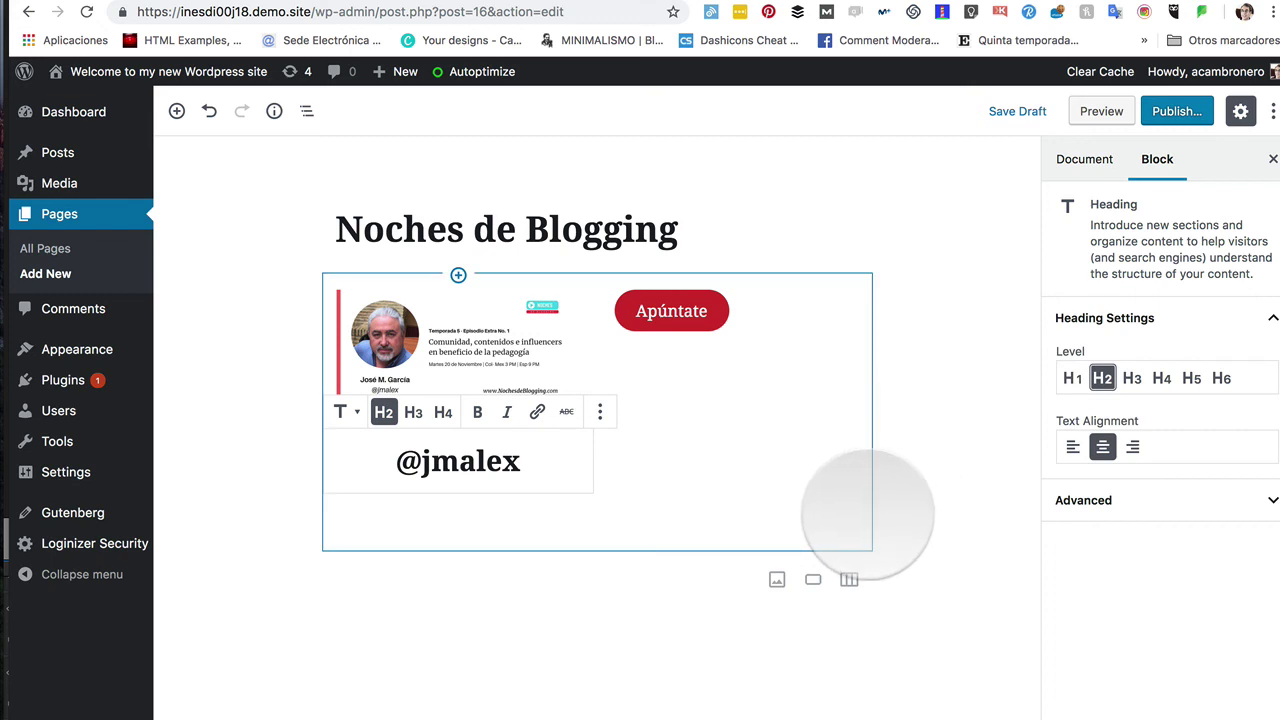
# Step: Create a new empty paragraph block beneath the two-column section
pyautogui.click(443, 632)
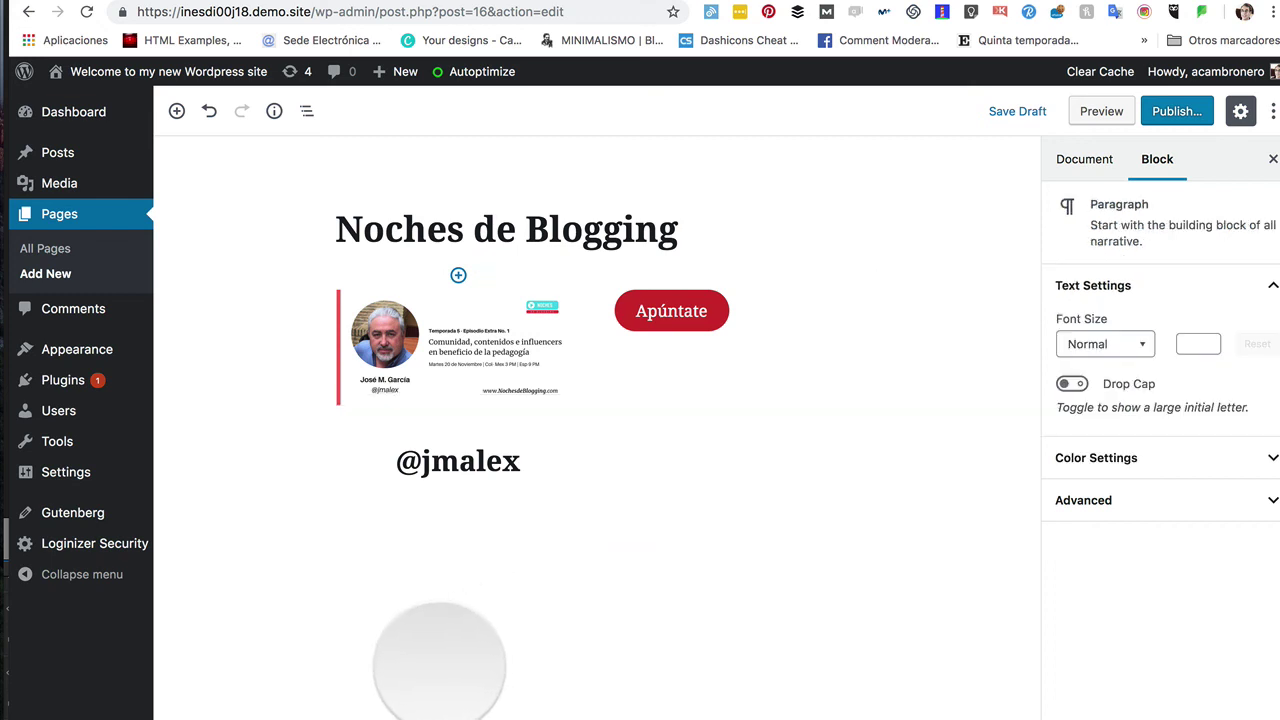